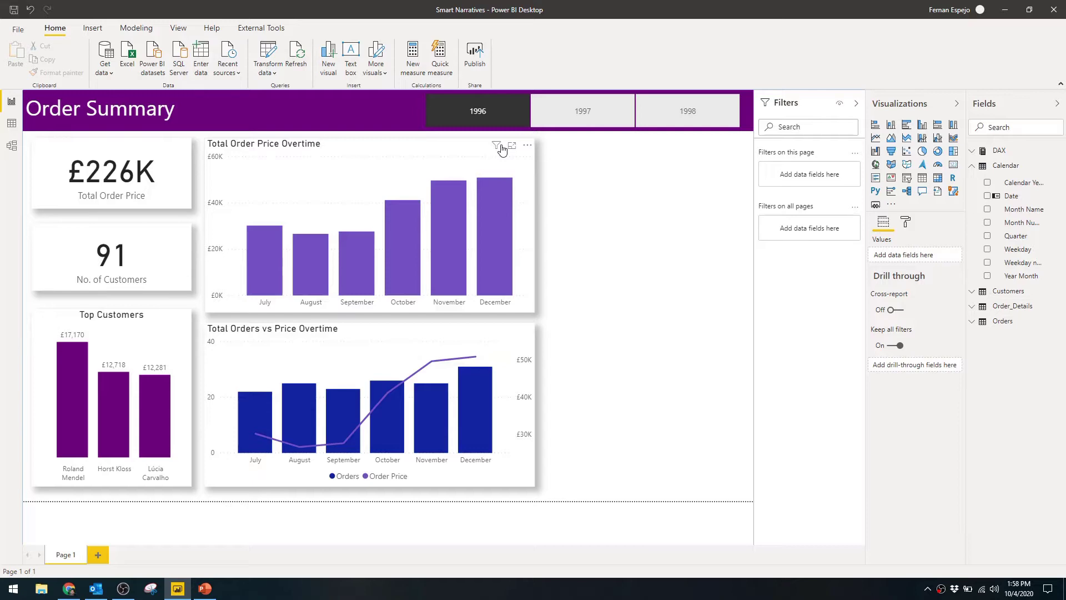
# Filter the Order Summary report by 1997 and by 1998 to compare the charts.
pyautogui.click(558, 109)
pyautogui.click(578, 123)
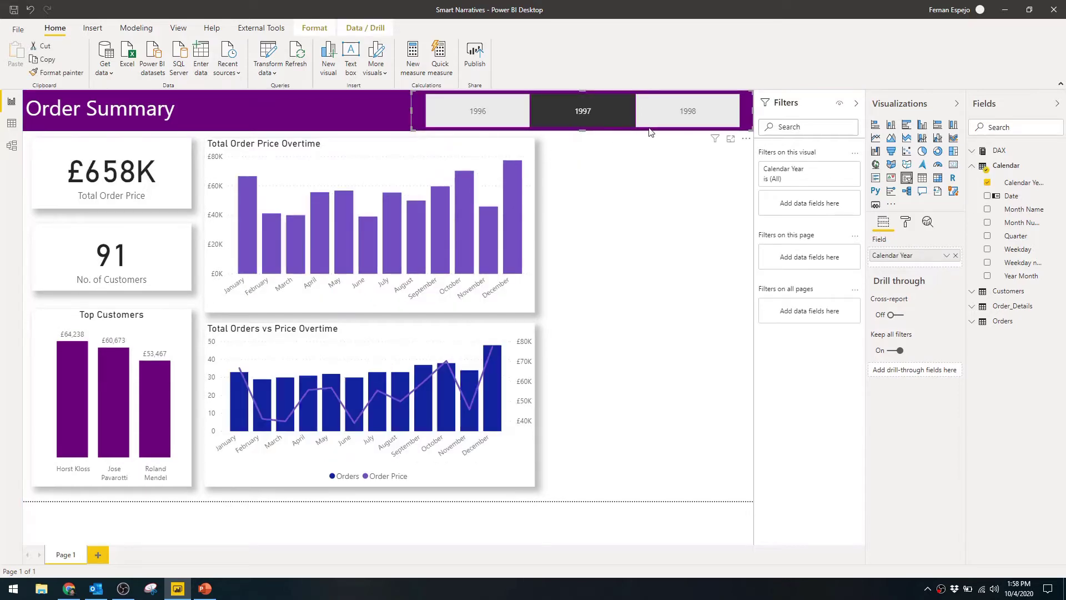
pyautogui.click(670, 114)
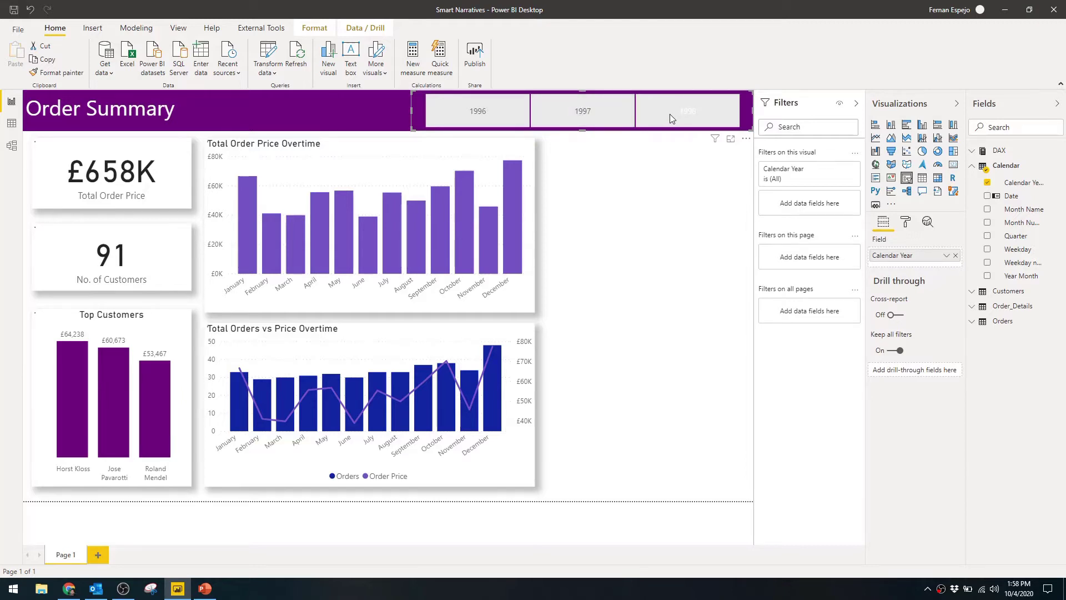
# Examine the rows of the Customers, Order_Details and Orders tables in the data view.
pyautogui.click(12, 123)
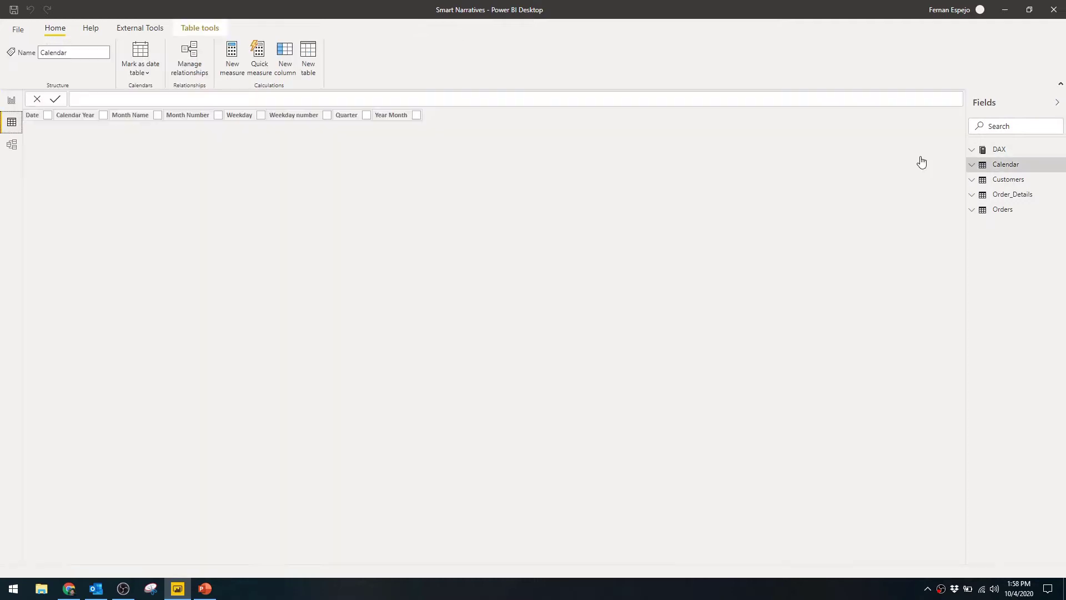
pyautogui.click(1009, 181)
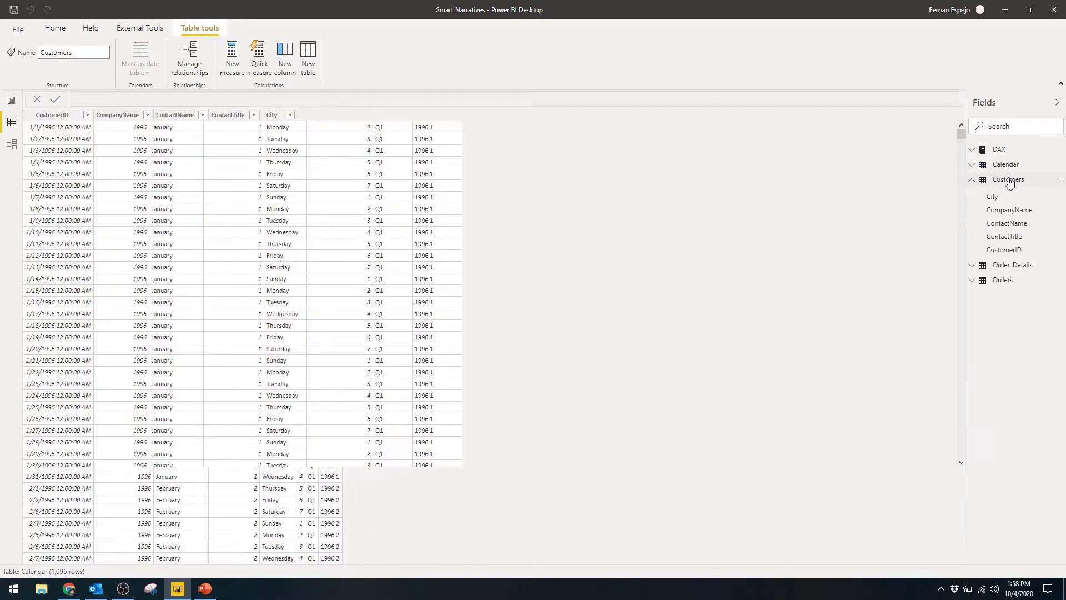
pyautogui.scroll(2, 602, 250)
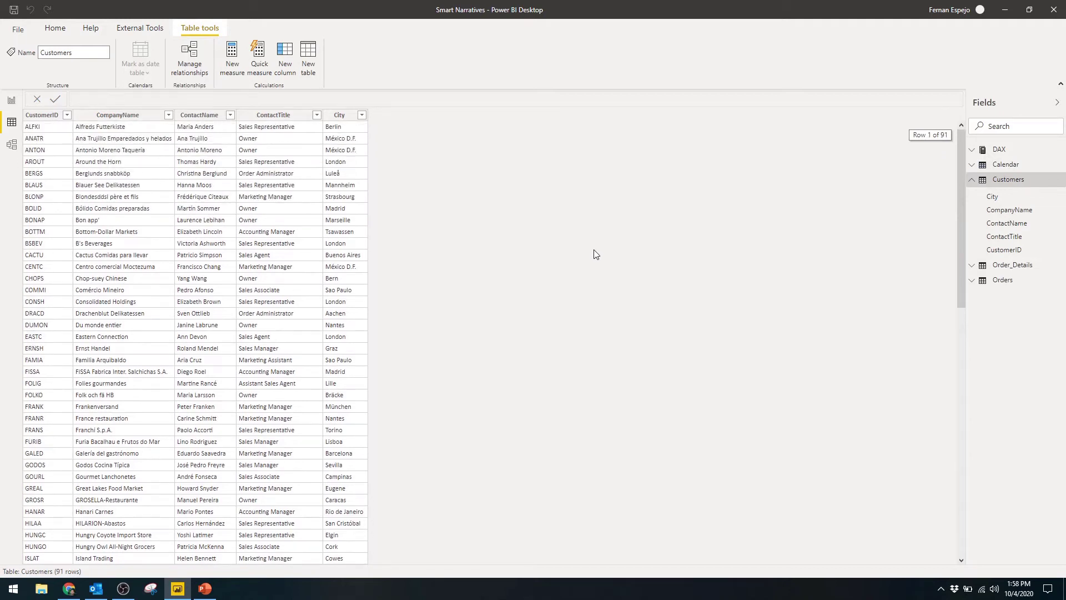
pyautogui.click(999, 267)
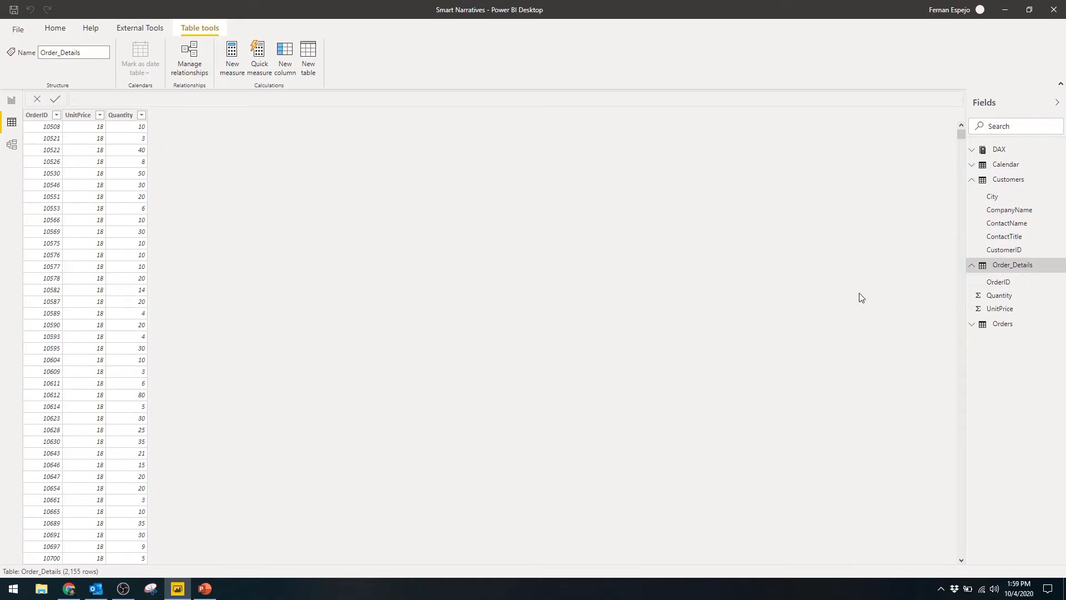
pyautogui.click(1008, 326)
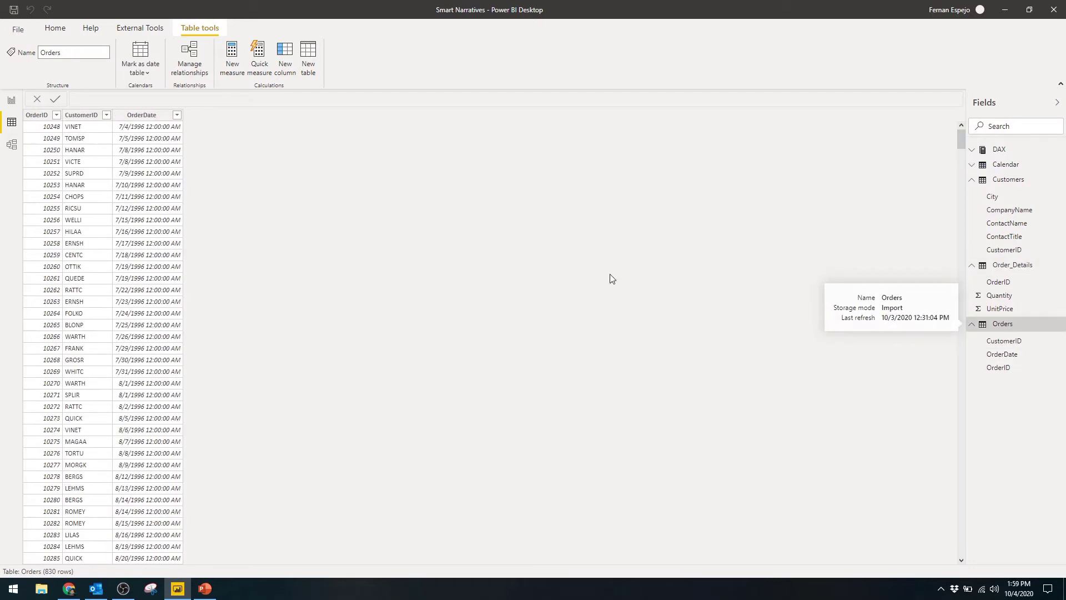
pyautogui.scroll(-2, 174, 225)
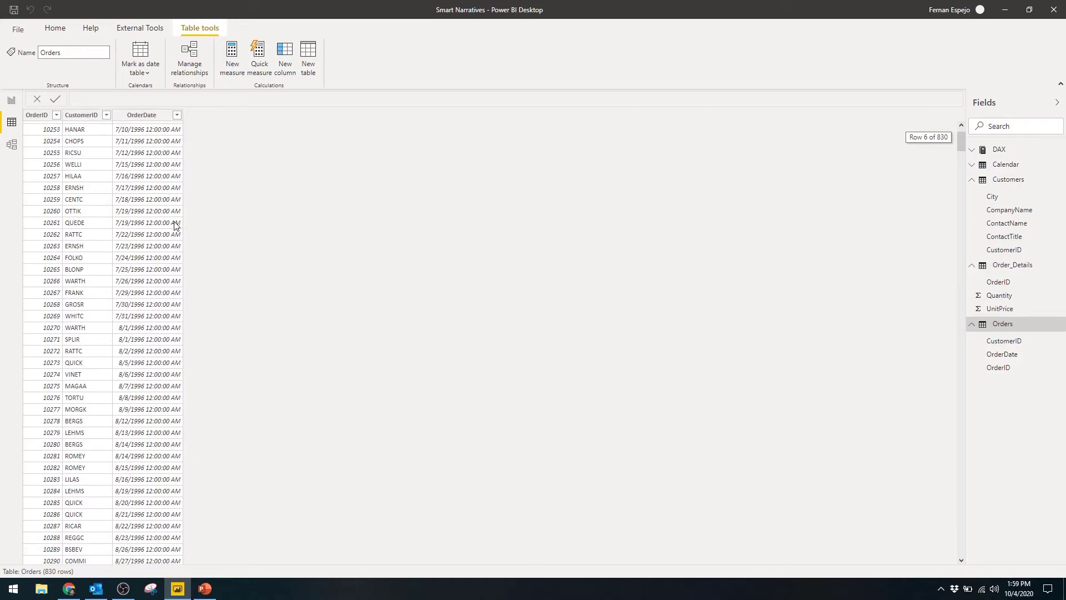
# Examine the relationships in the data model and the DAX definition of the Calendar table.
pyautogui.click(13, 146)
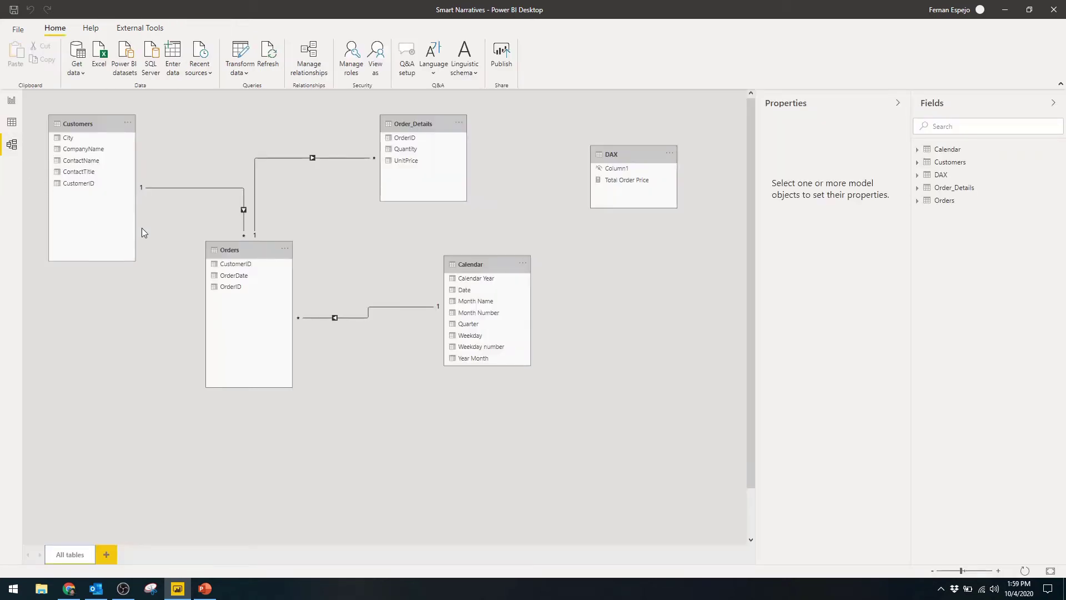
pyautogui.click(12, 122)
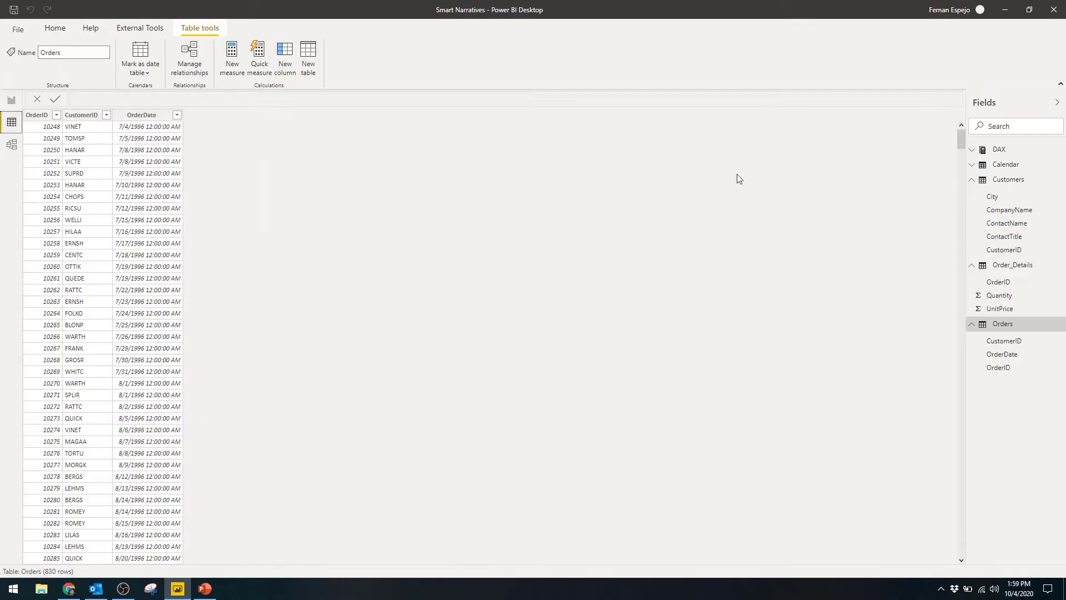
pyautogui.click(972, 165)
pyautogui.click(1005, 167)
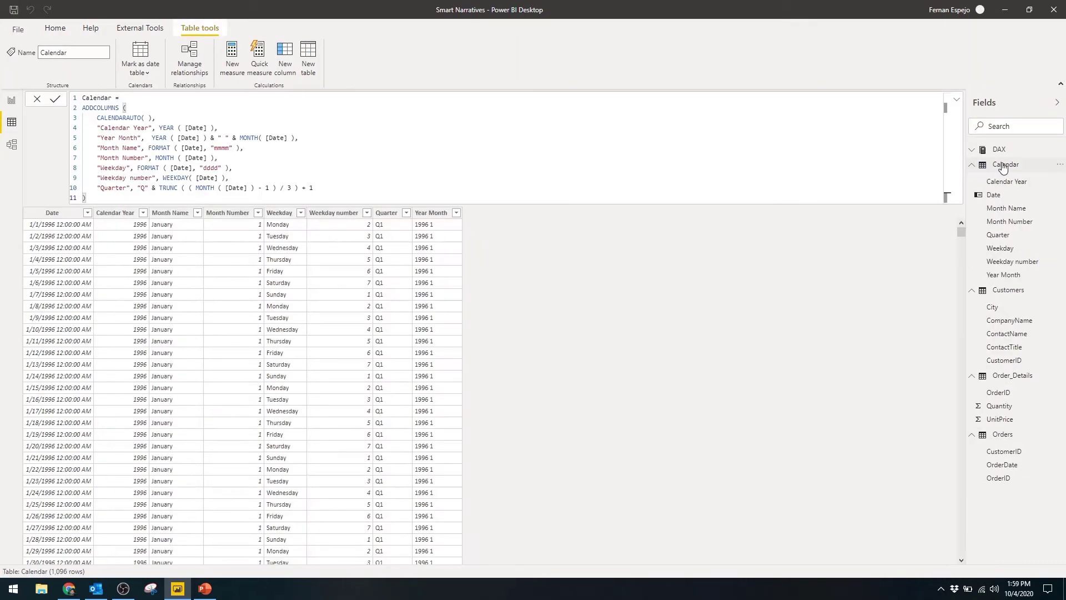
# Return to the report page and collapse the expanded tables in the field list.
pyautogui.click(11, 101)
pyautogui.click(979, 152)
pyautogui.click(1016, 170)
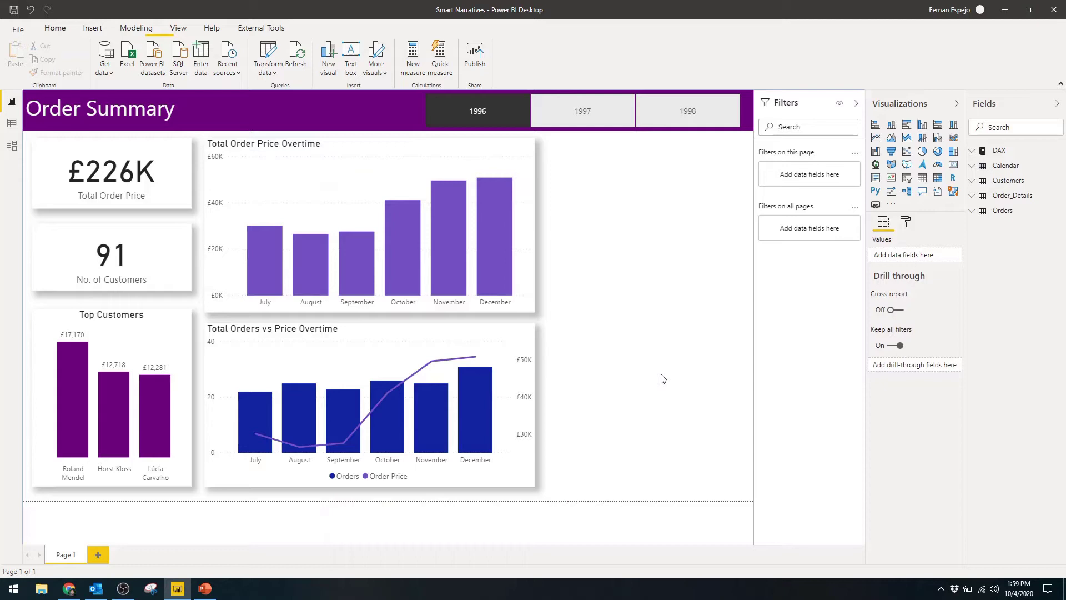
# Snip the Total Order Price Overtime chart, paste it onto the PowerPoint slide and move it toward the slide's left side.
pyautogui.click(151, 588)
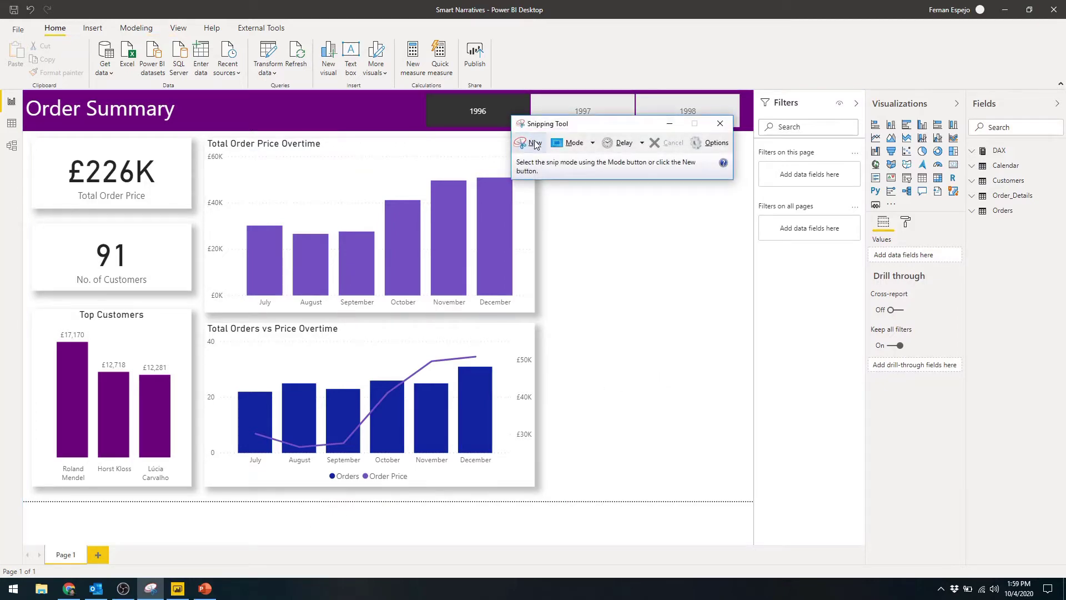
pyautogui.click(535, 143)
pyautogui.moveTo(202, 134); pyautogui.dragTo(536, 314)
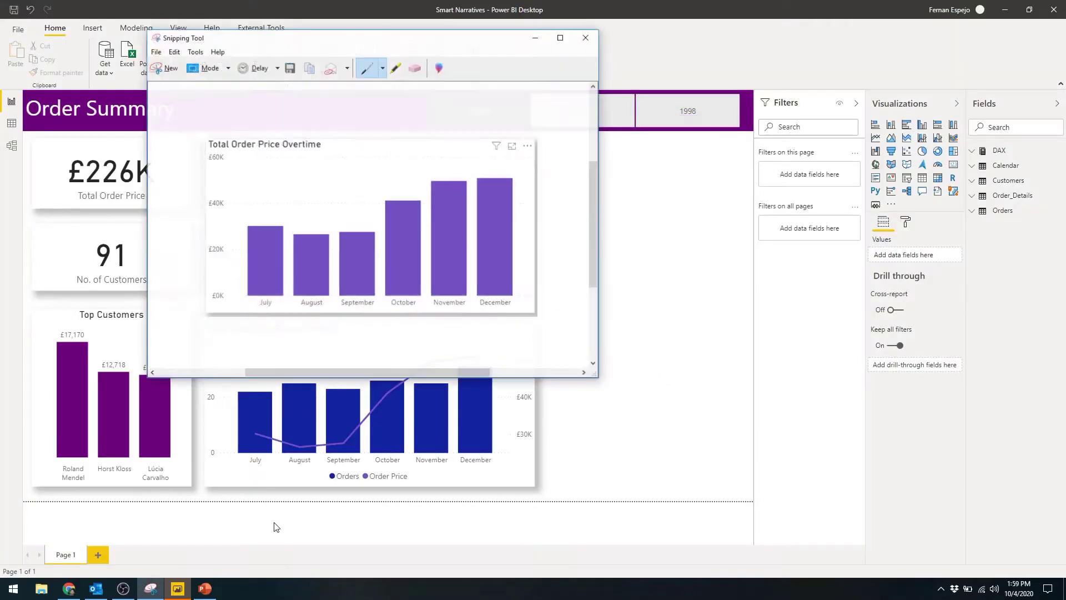
pyautogui.click(261, 542)
pyautogui.hotkey('ctrl', 'v')
pyautogui.moveTo(475, 249); pyautogui.dragTo(324, 243)
# Add a text box beside the chart with the lines "Total Price Overtime for 1996" and "Highest Month is December".
pyautogui.click(588, 55)
pyautogui.moveTo(610, 173); pyautogui.dragTo(815, 461)
pyautogui.write('Total Price Overtime for 1996')
pyautogui.press('Return')
pyautogui.press('Return')
pyautogui.write('Highest Month i')
pyautogui.press('BackSpace')
pyautogui.write('Month is ')
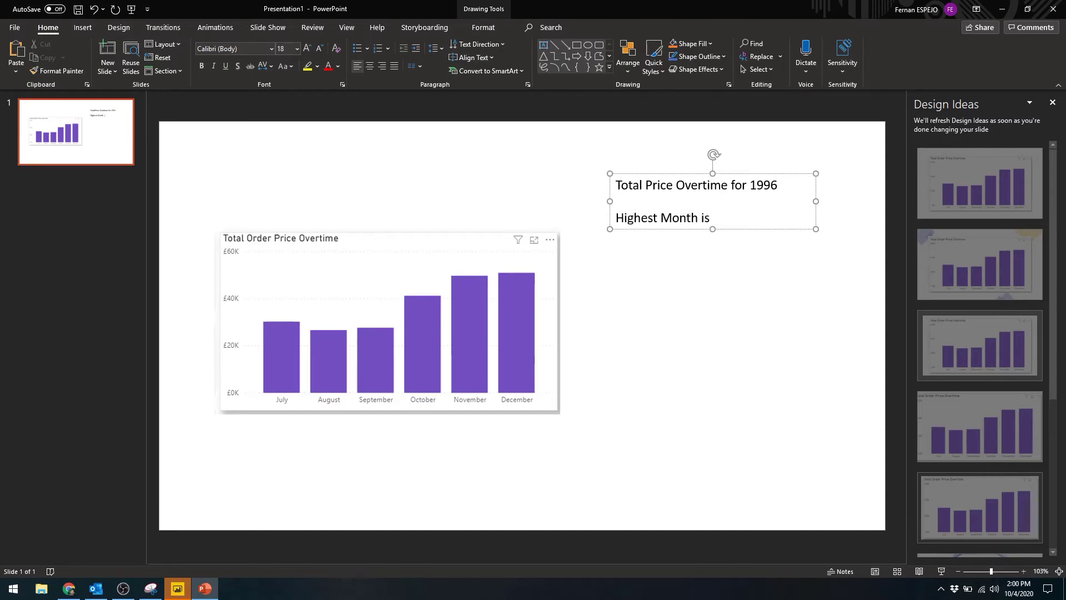
pyautogui.write('December')
# Add the line "Lowest Month is Aug" to the text box, separated by a blank line.
pyautogui.press('Return')
pyautogui.press('Return')
pyautogui.write('Lowest mo')
pyautogui.press('BackSpace')
pyautogui.press('BackSpace')
pyautogui.write('Mont')
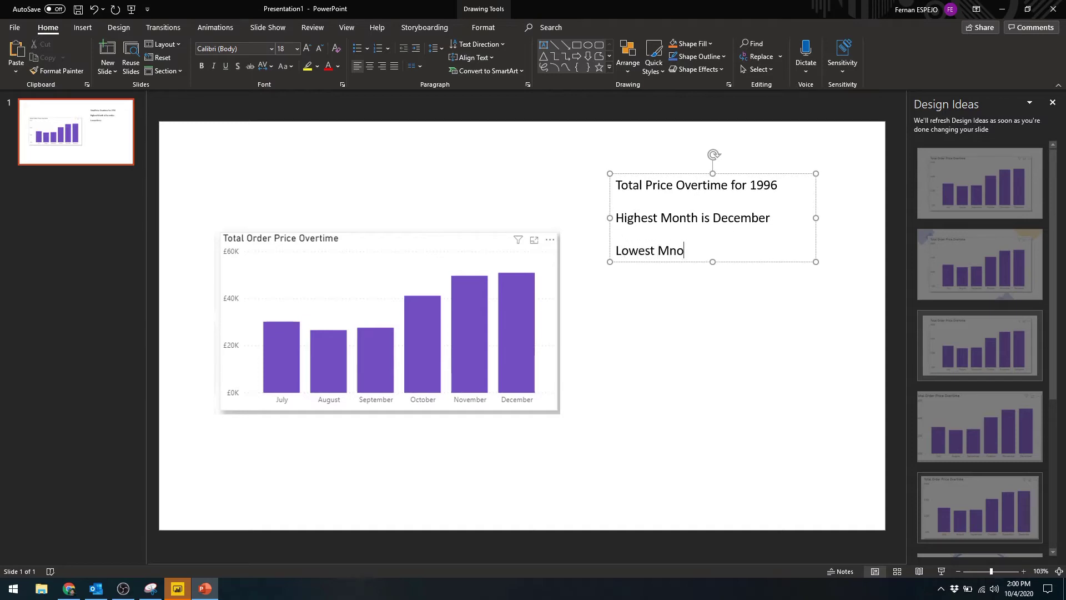
pyautogui.write('h is Aug')
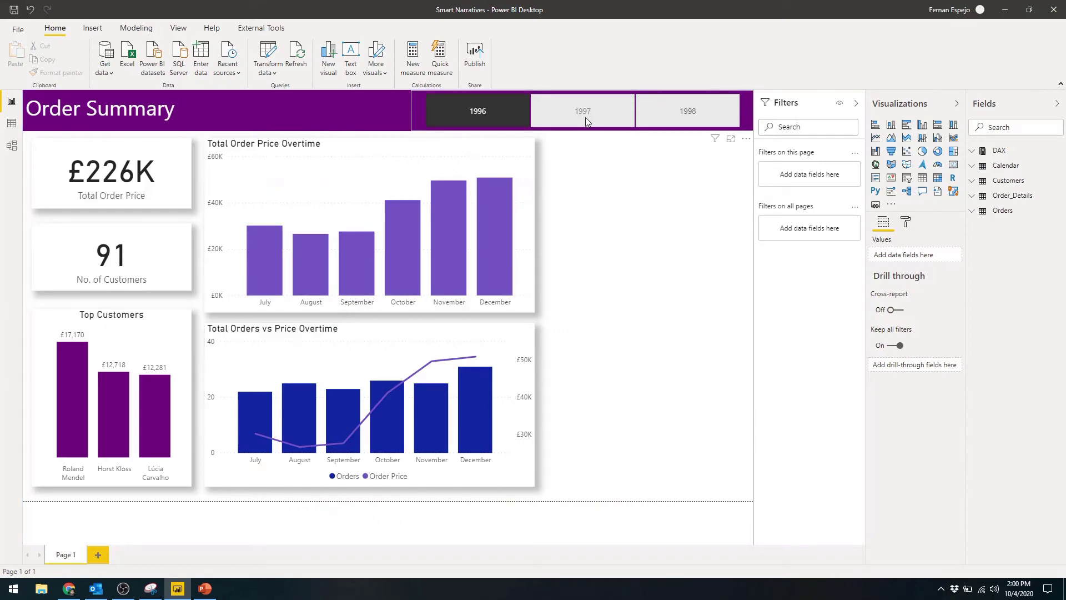
# Switch back to Power BI Desktop and check its installed version in the About information.
pyautogui.click(586, 117)
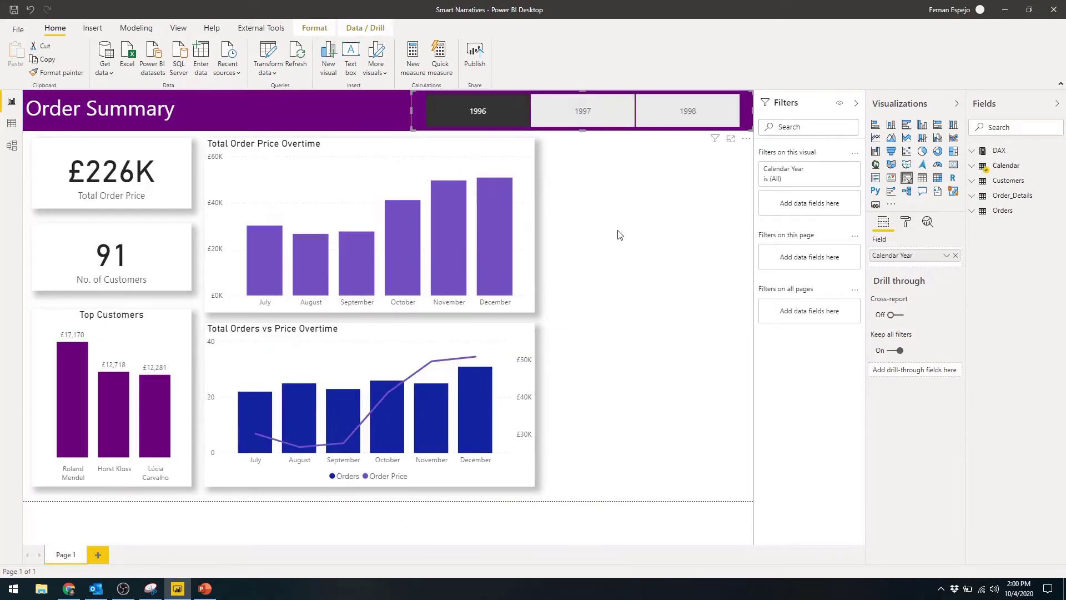
pyautogui.click(617, 231)
pyautogui.click(212, 28)
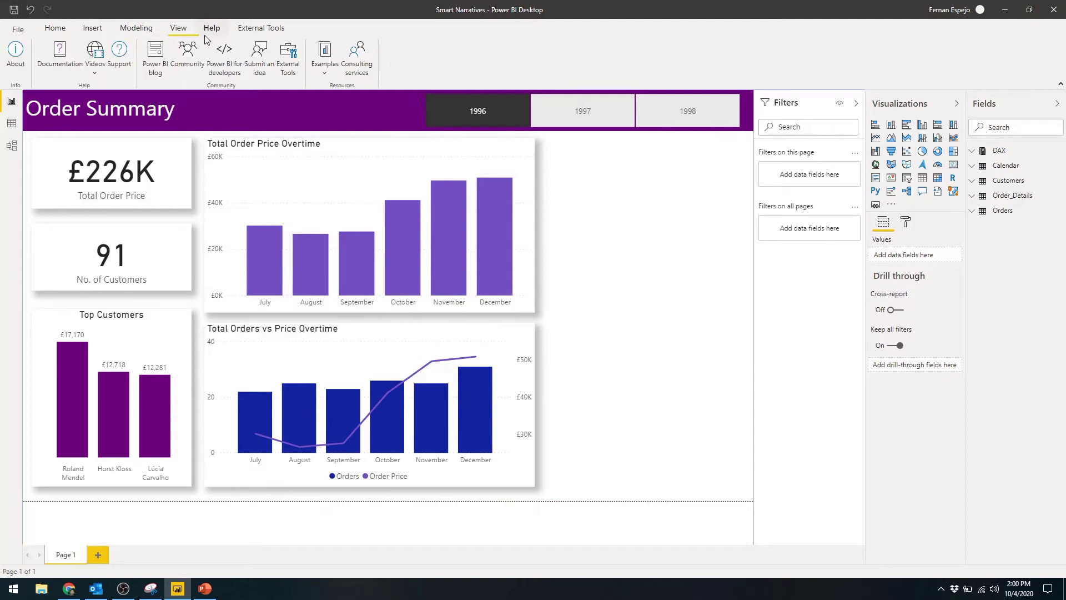
pyautogui.click(16, 56)
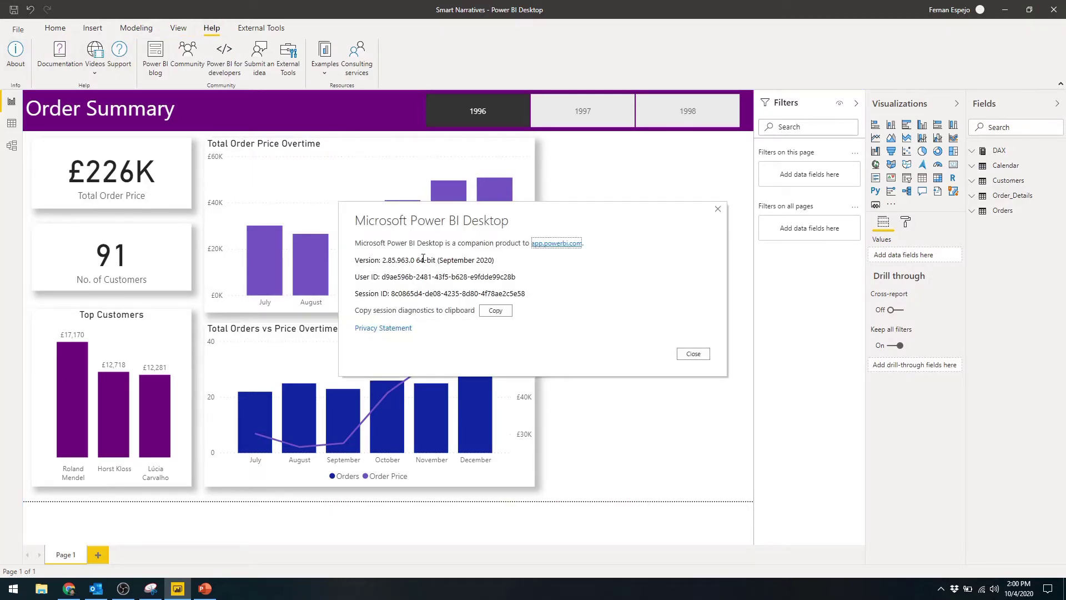
pyautogui.moveTo(438, 260); pyautogui.dragTo(496, 261)
pyautogui.click(515, 267)
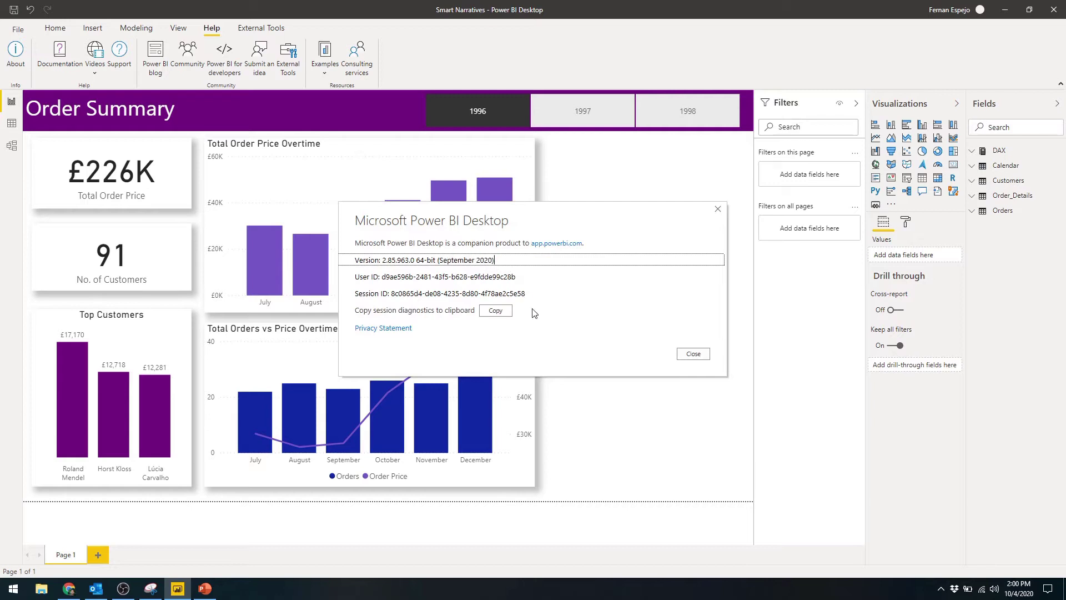
pyautogui.click(693, 355)
# Check the Smart narrative visual setting among the global preview features and accept the options.
pyautogui.click(32, 34)
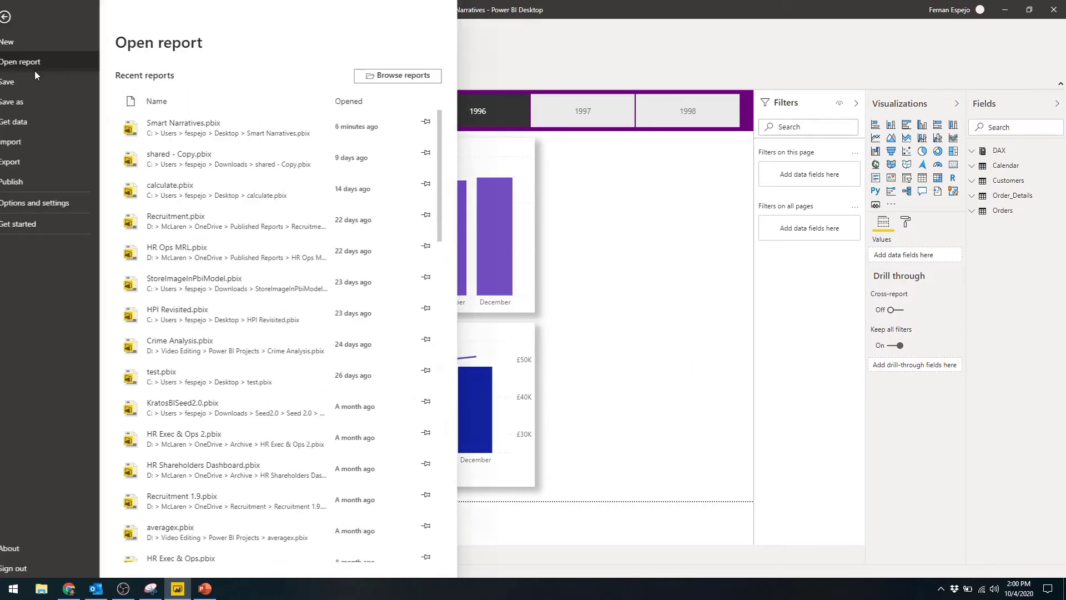
pyautogui.click(54, 202)
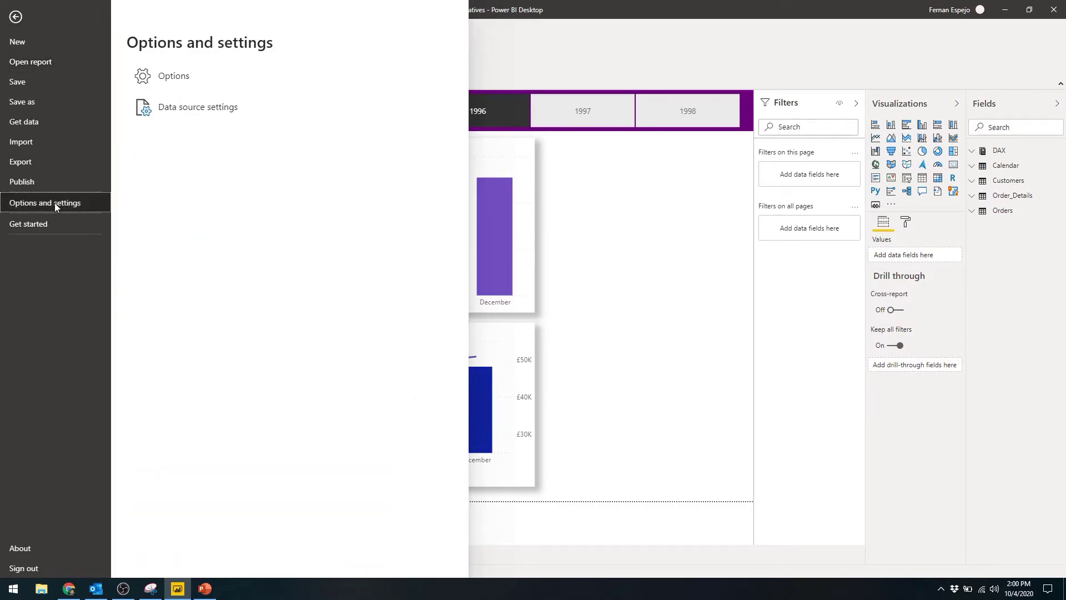
pyautogui.click(206, 77)
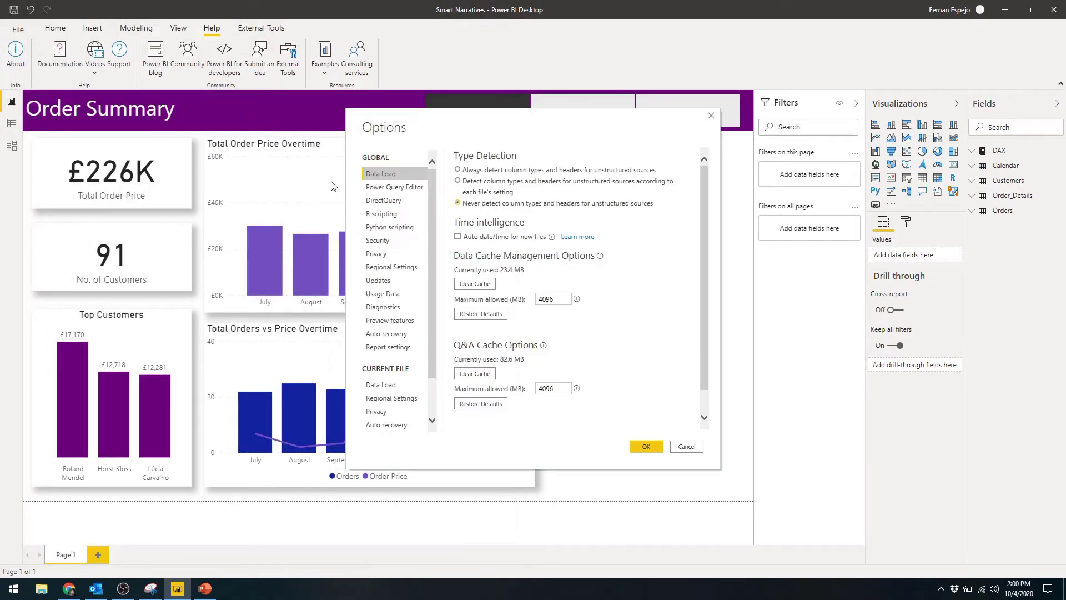
pyautogui.click(395, 322)
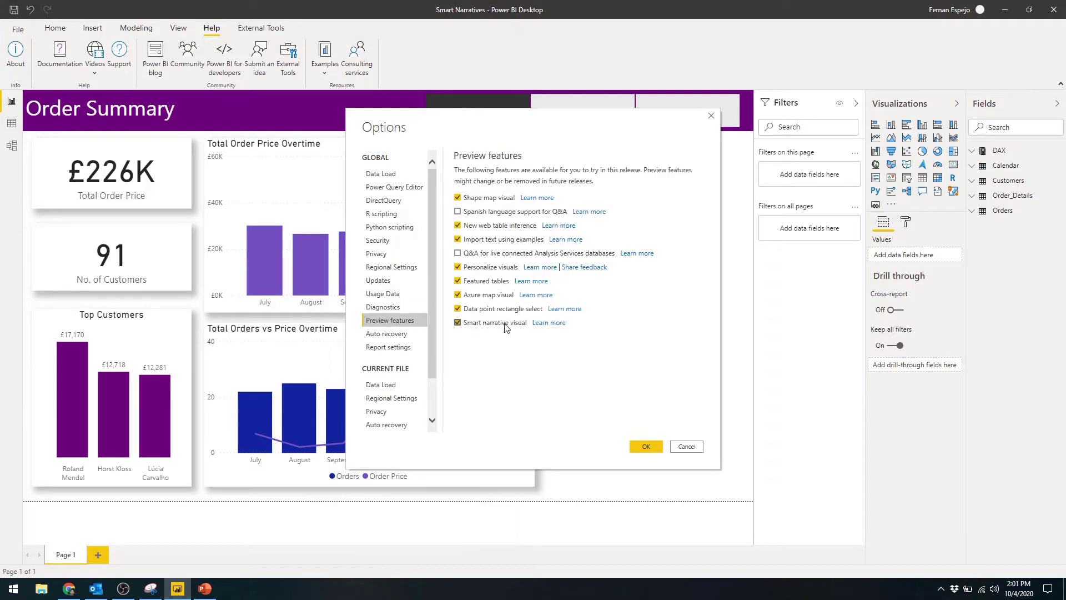
pyautogui.click(657, 451)
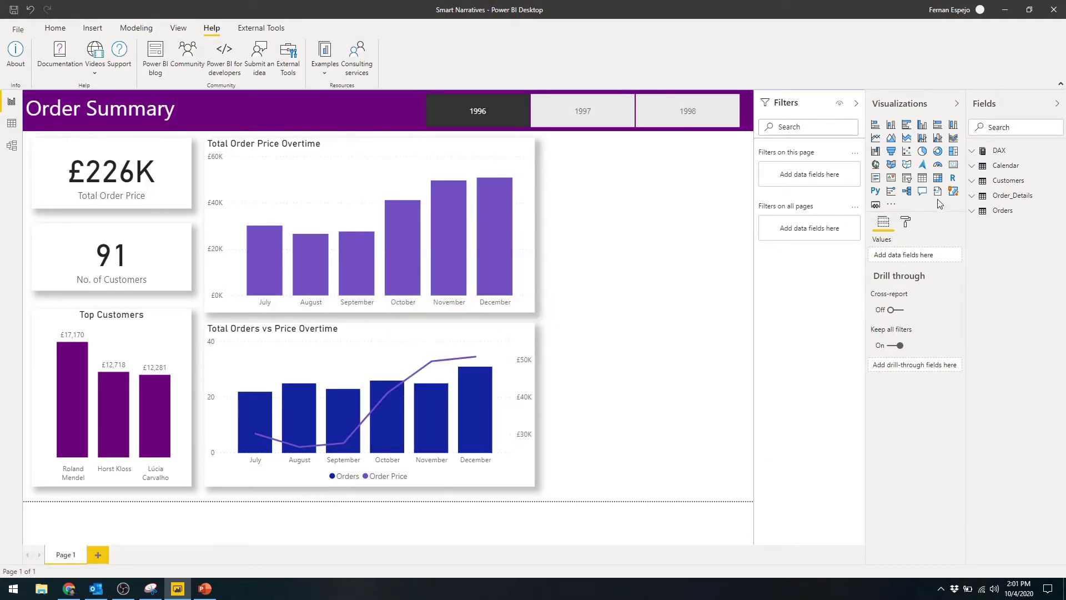
# Summarize the Total Order Price Overtime chart as a smart narrative and undo its insertion.
pyautogui.rightClick(368, 151)
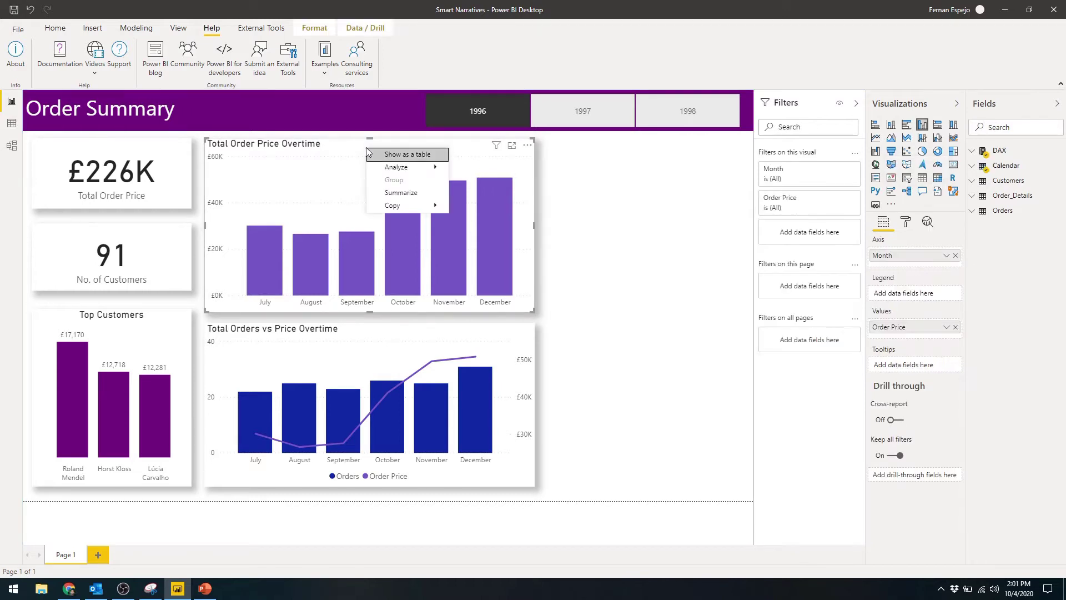
pyautogui.click(402, 193)
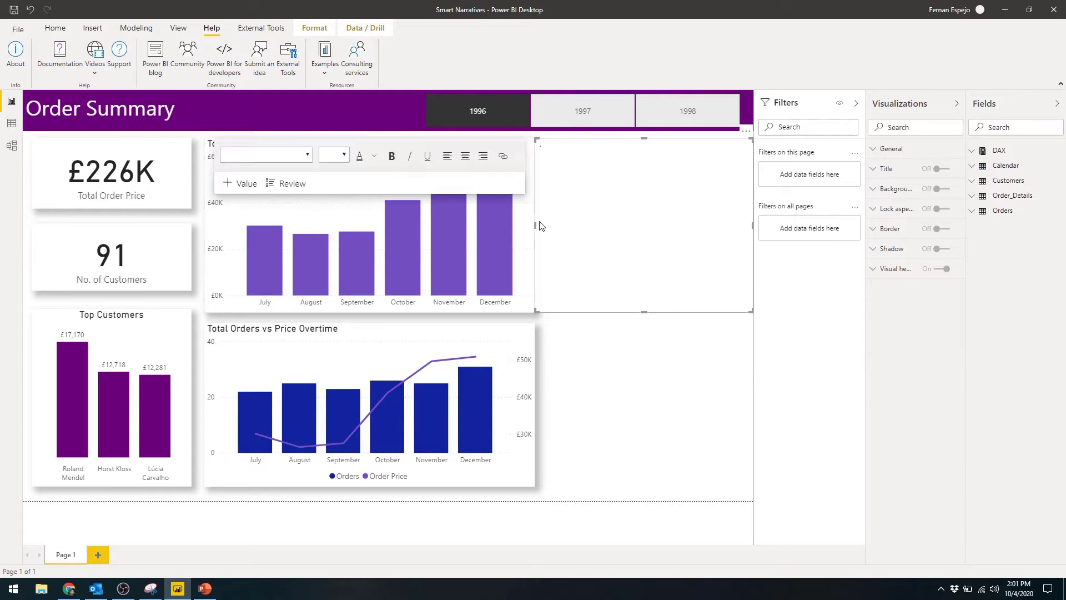
pyautogui.click(634, 351)
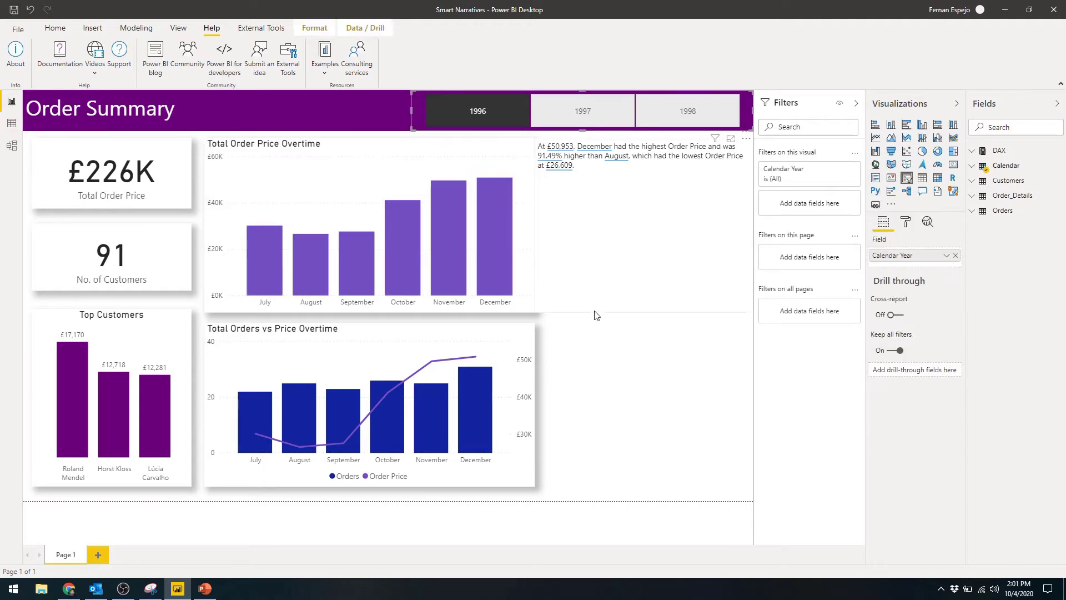
pyautogui.click(572, 210)
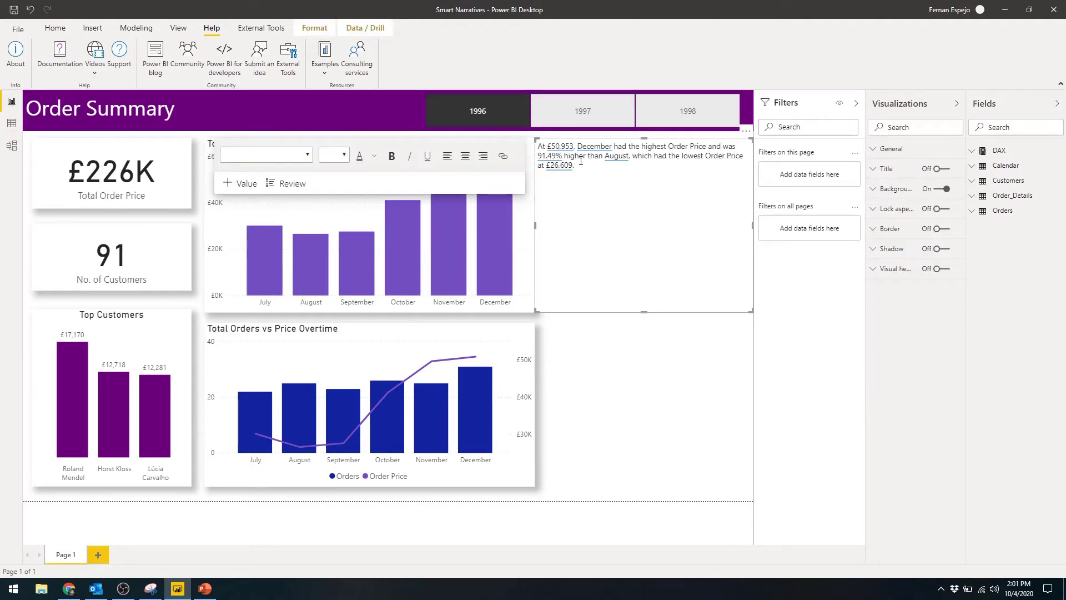
pyautogui.hotkey('ctrl', 'z')
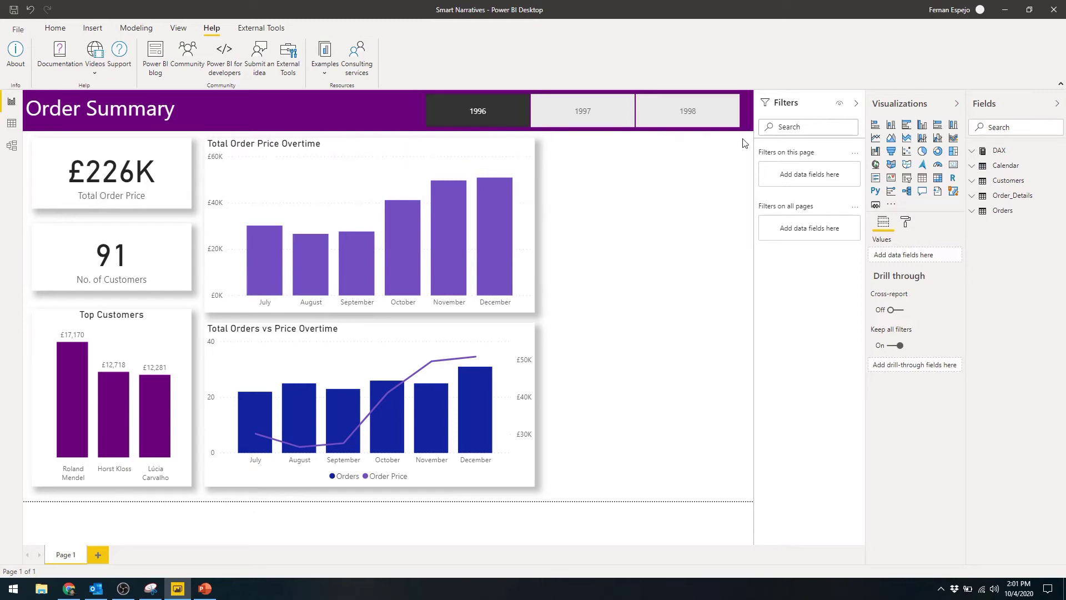
# Add a smart narrative visual for the whole page and test it by filtering to 1997, 1998, 1997 and back to 1996.
pyautogui.click(938, 192)
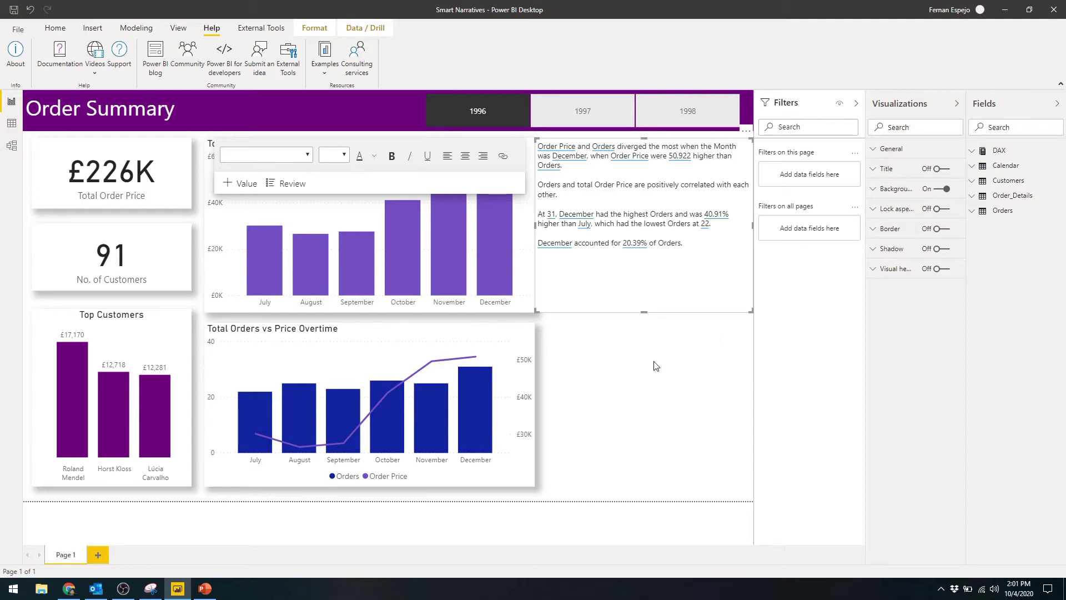
pyautogui.click(604, 109)
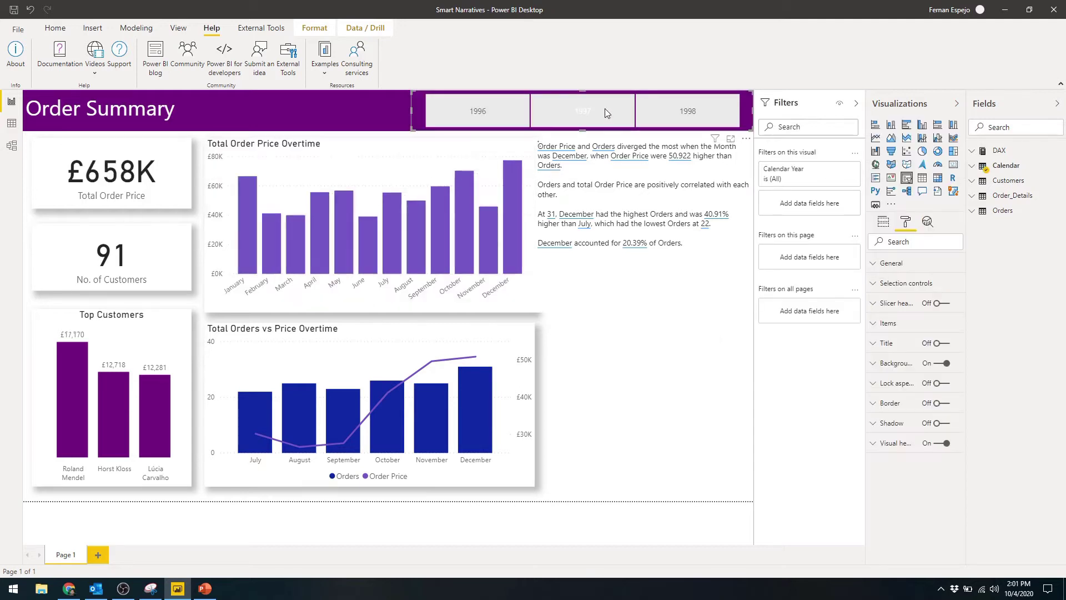
pyautogui.click(675, 108)
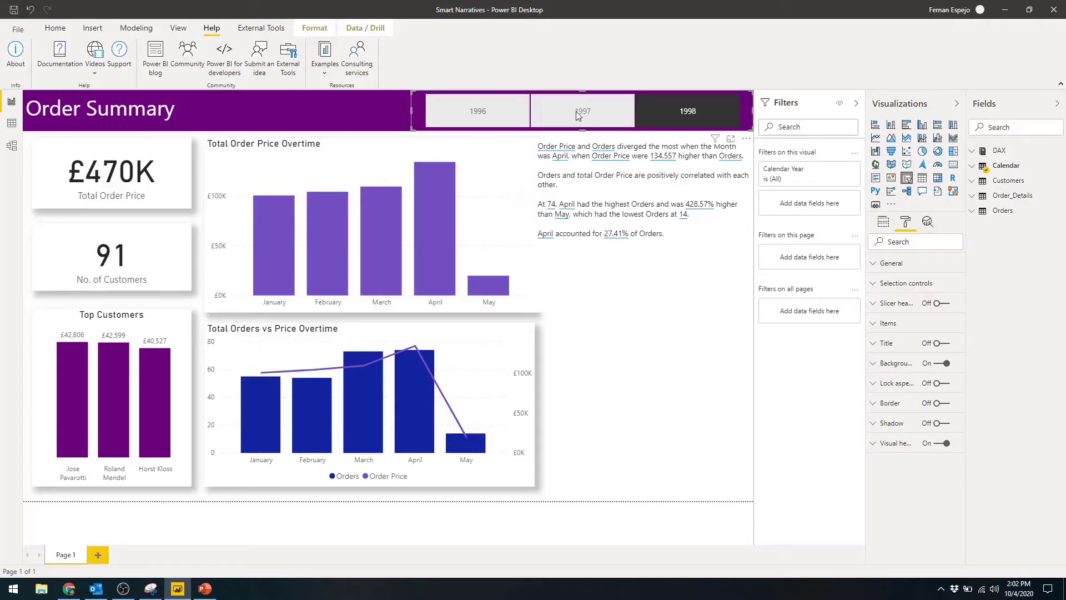
pyautogui.click(576, 111)
pyautogui.click(488, 115)
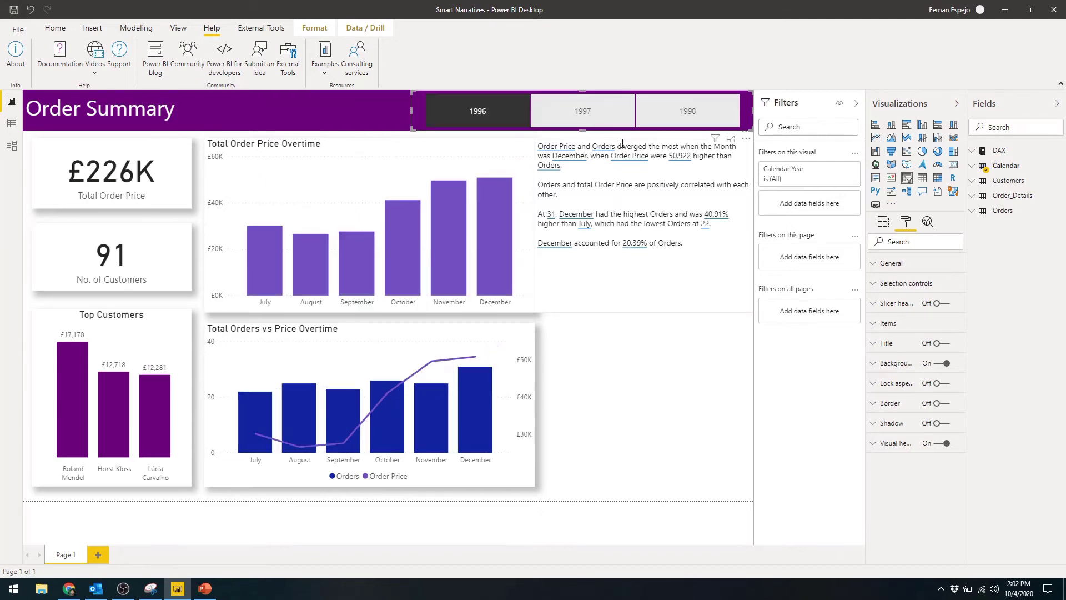
# Add the word "for" to the end of the Order Summary page title.
pyautogui.click(600, 147)
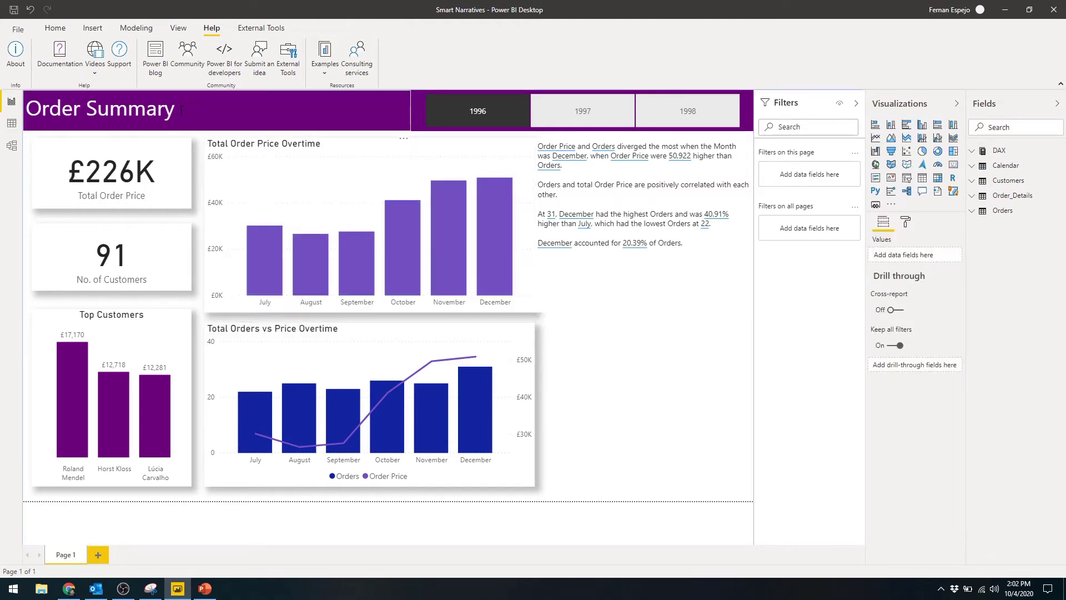
pyautogui.click(242, 110)
pyautogui.write('for')
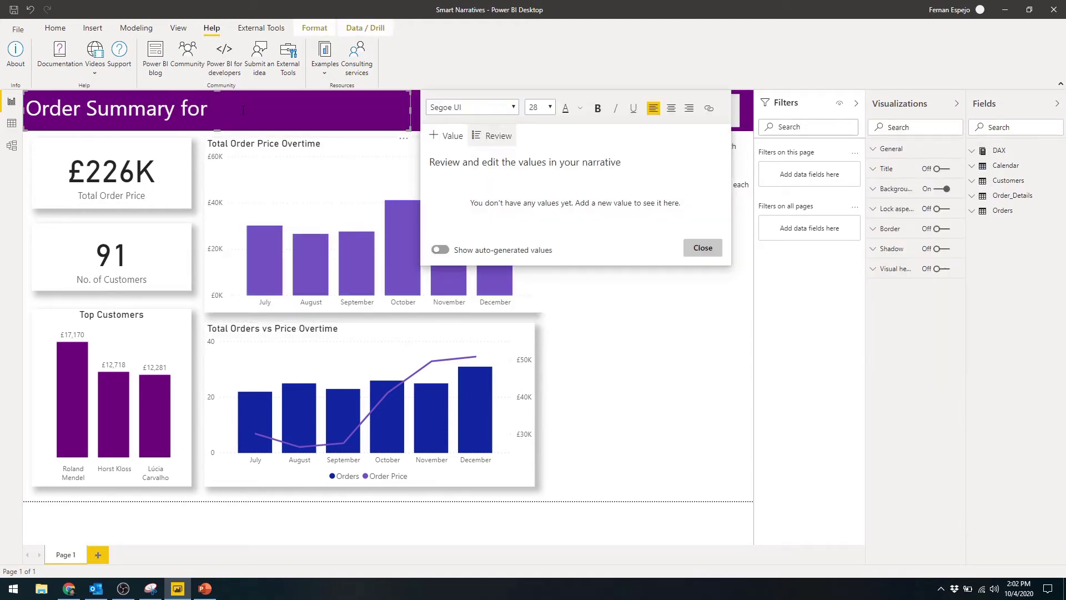
# Insert a dynamic value calculated from "calendar year" at the end of the title, name it Year and save it.
pyautogui.click(439, 136)
pyautogui.click(485, 202)
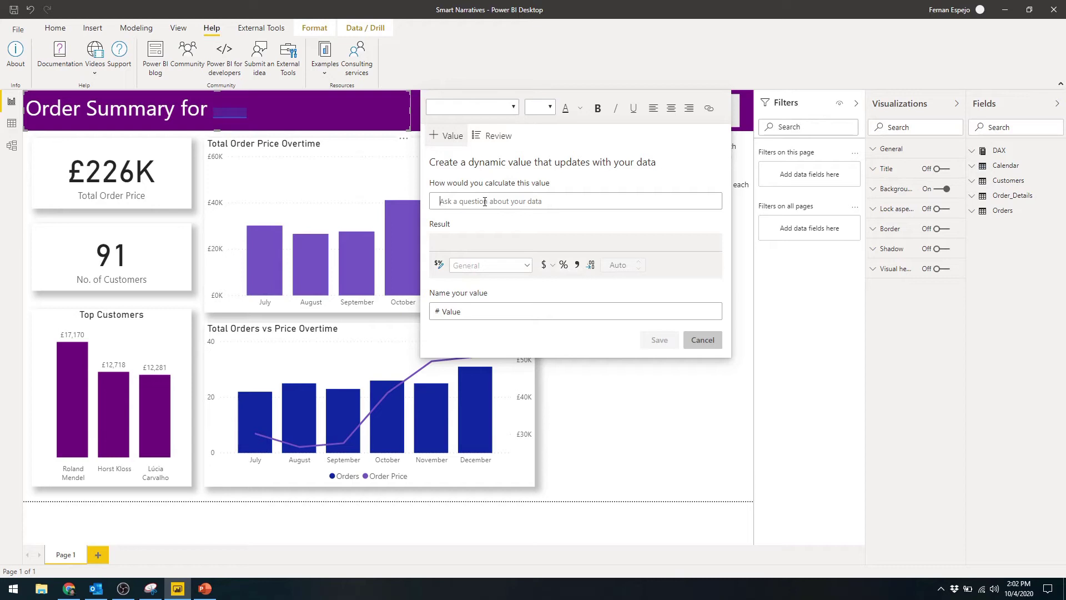
pyautogui.write('calenda year')
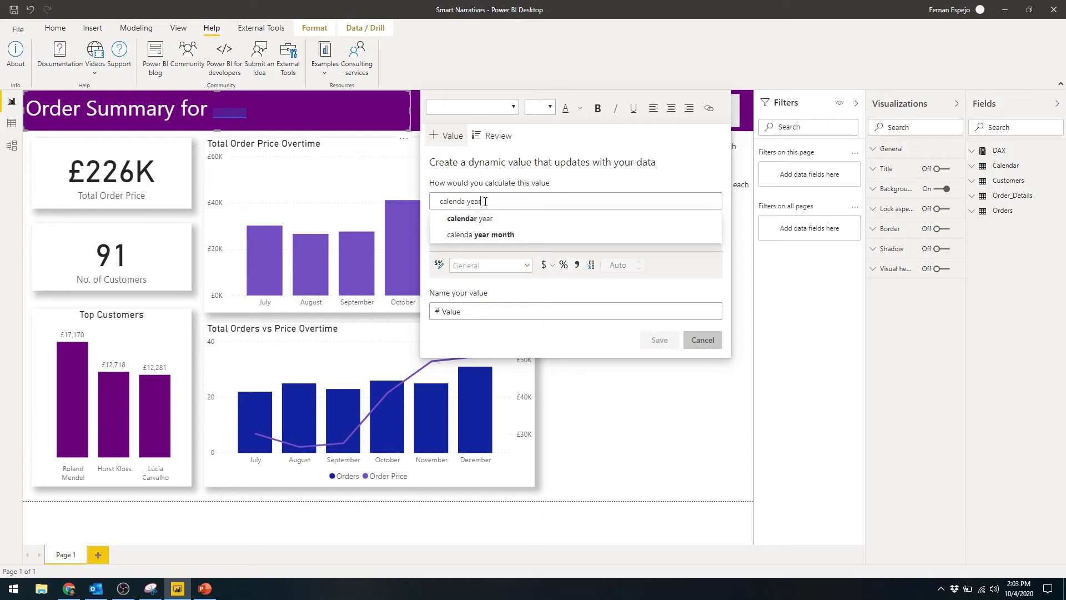
pyautogui.click(491, 219)
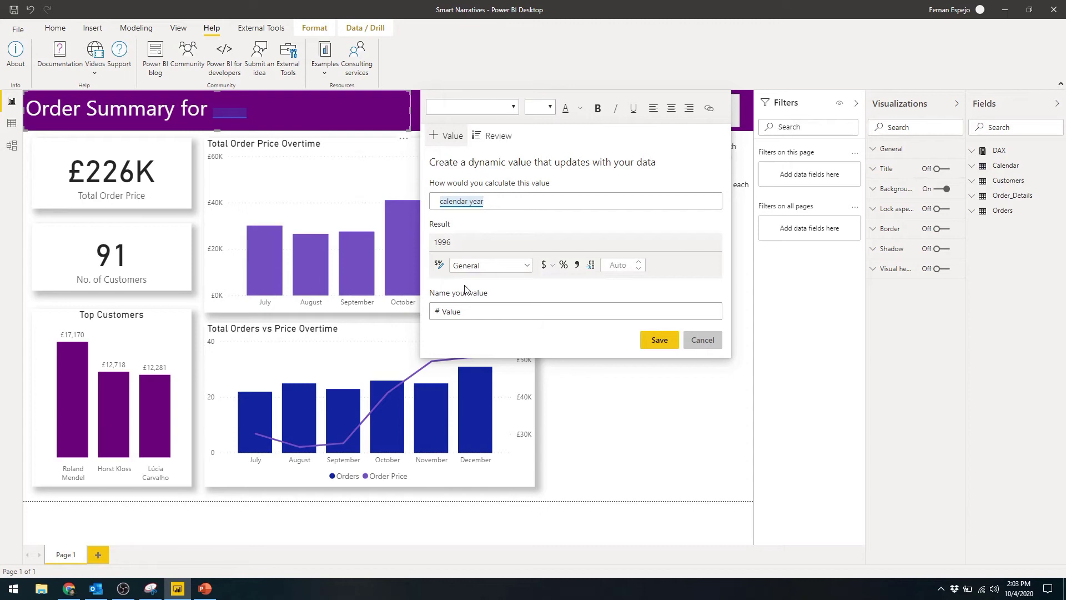
pyautogui.doubleClick(446, 312)
pyautogui.write('Year')
pyautogui.click(660, 340)
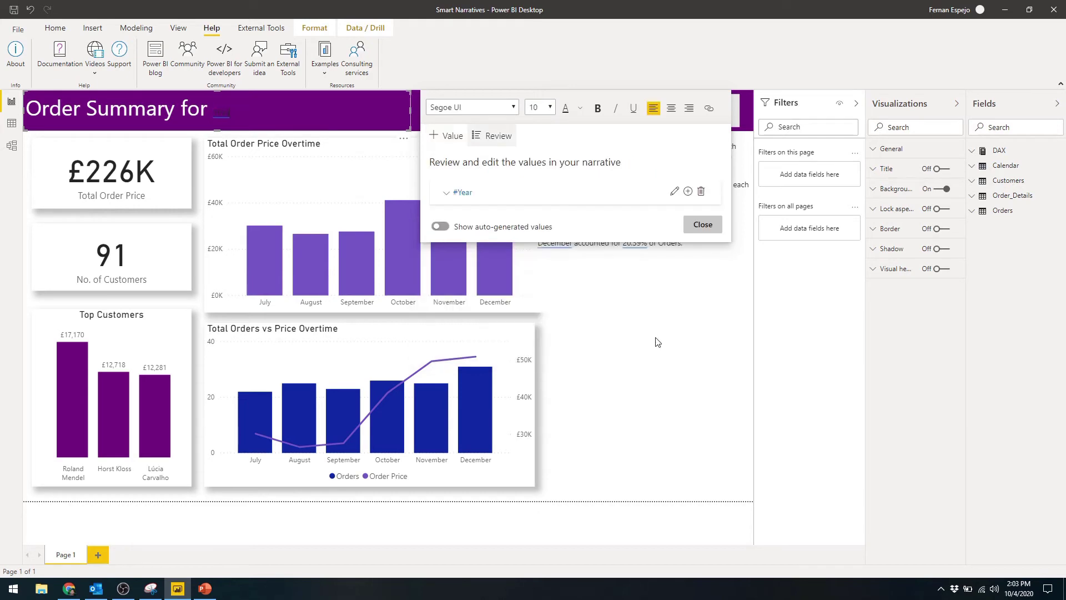
# Format the whole title text, including the dynamic year, at size 28 in white.
pyautogui.doubleClick(196, 110)
pyautogui.tripleClick(195, 110)
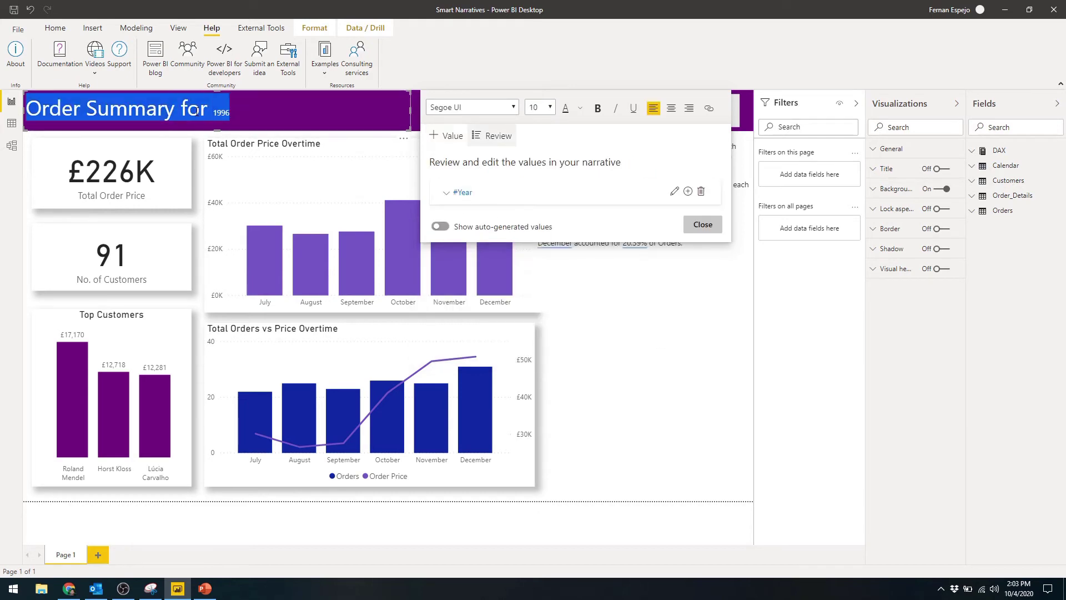
pyautogui.click(550, 108)
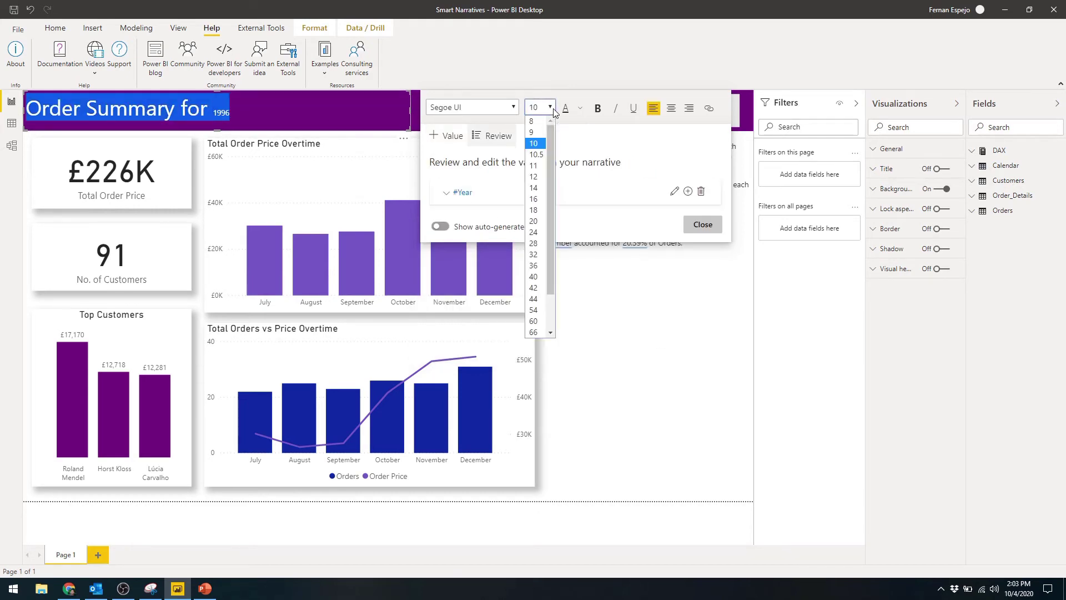
pyautogui.click(533, 243)
pyautogui.click(581, 109)
pyautogui.click(622, 210)
pyautogui.click(702, 225)
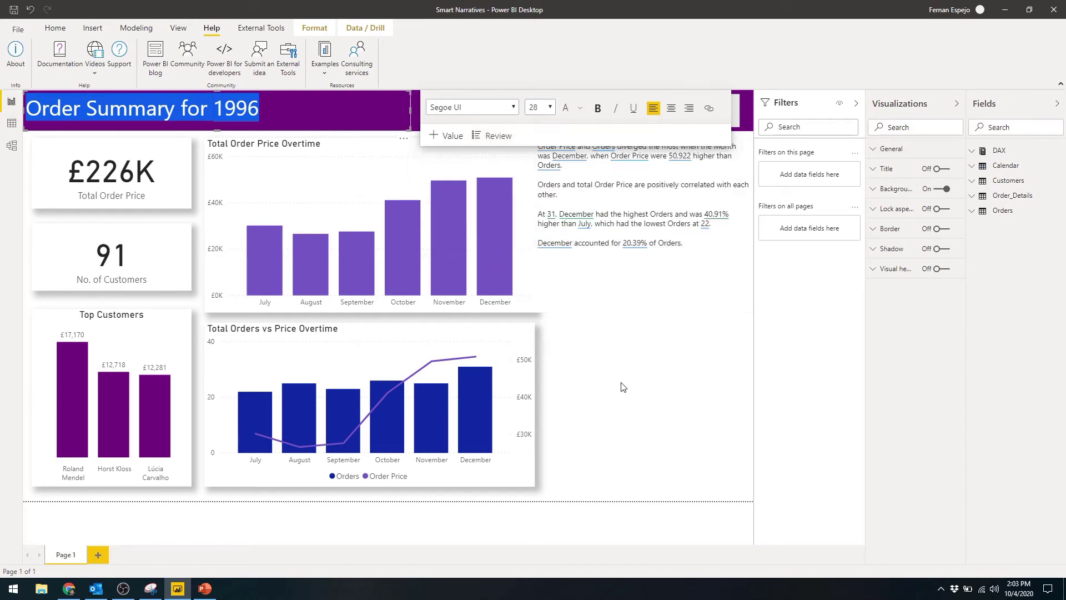
# Test the dynamic title by filtering the page to 1997 and 1998.
pyautogui.click(624, 385)
pyautogui.click(598, 112)
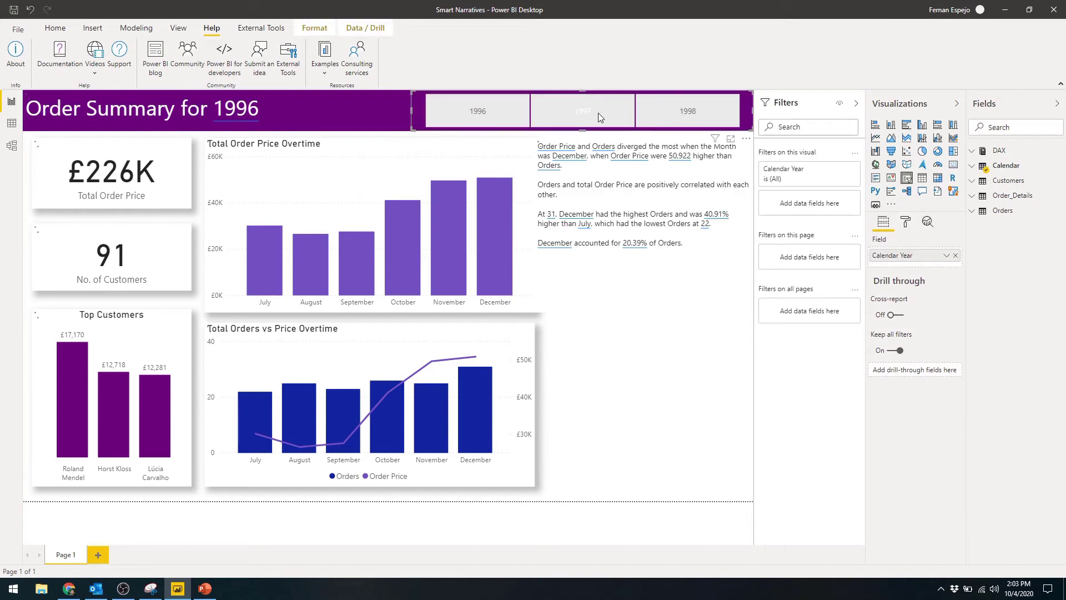
pyautogui.click(673, 113)
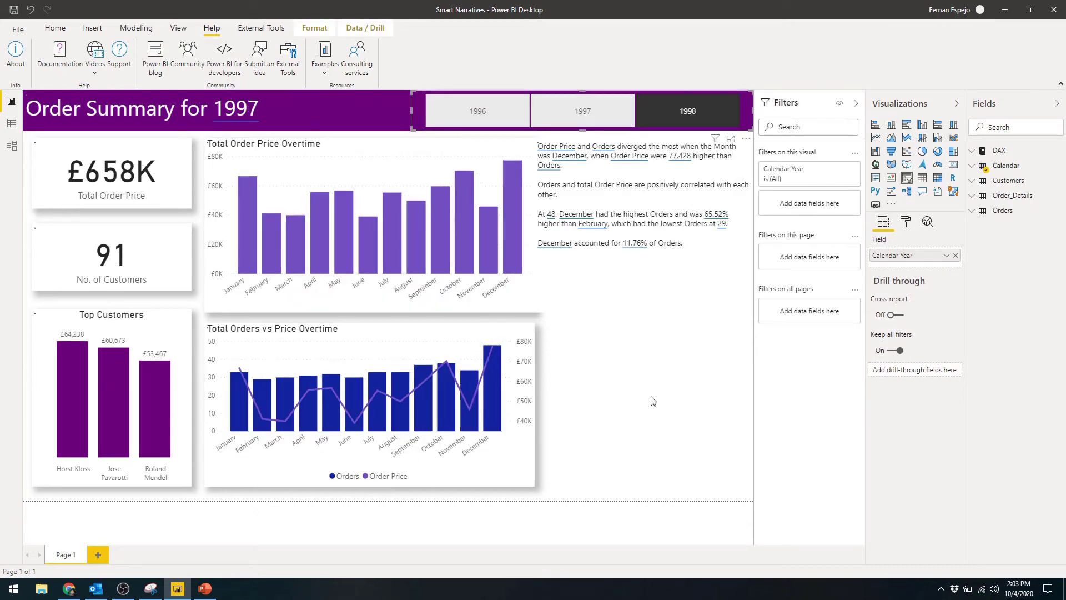
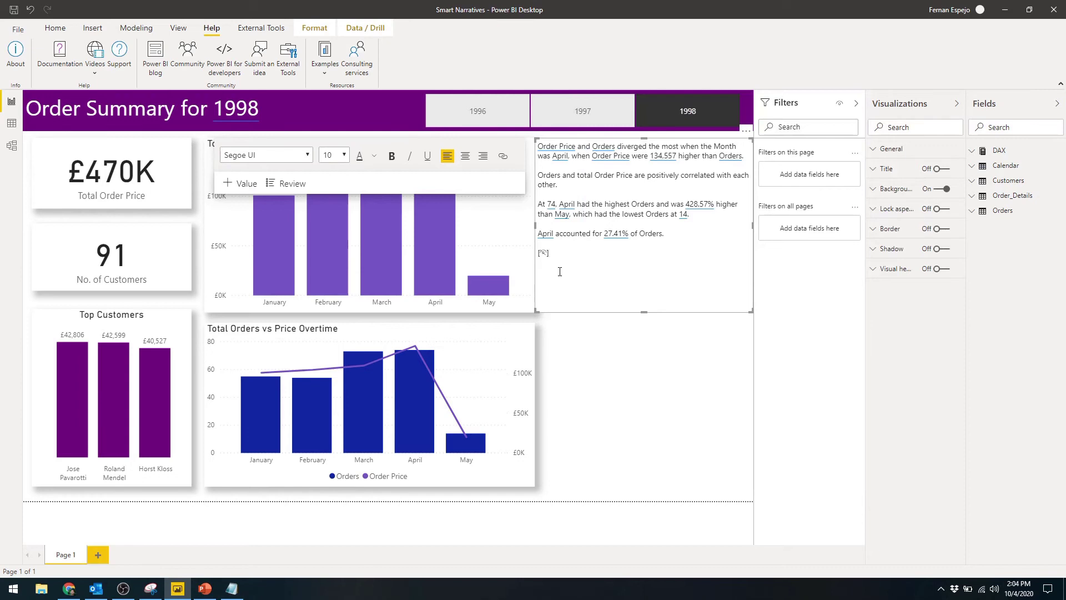
# Add the custom order commentary with placeholders below the narrative and replace its first {April} with the auto-generated value #V2 (1).
pyautogui.write('In {April} we had {105} orders, which was the highest for {1996}.  {April} accounted for {12%} of Orders.  {June} was our worst month, with only {30} orders.')
pyautogui.click(281, 182)
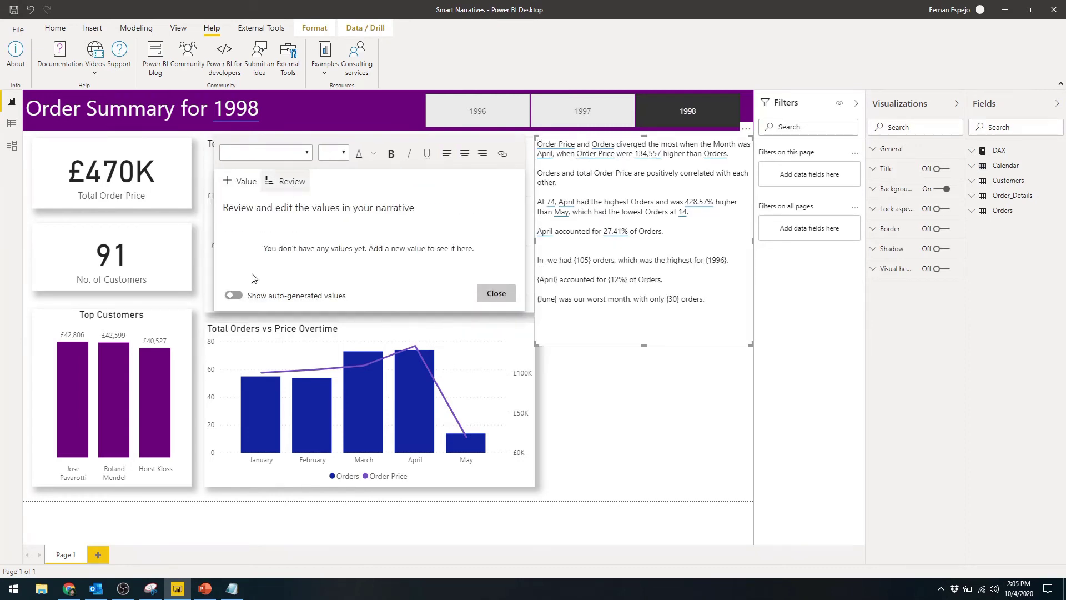
pyautogui.click(233, 296)
pyautogui.scroll(-2, 315, 293)
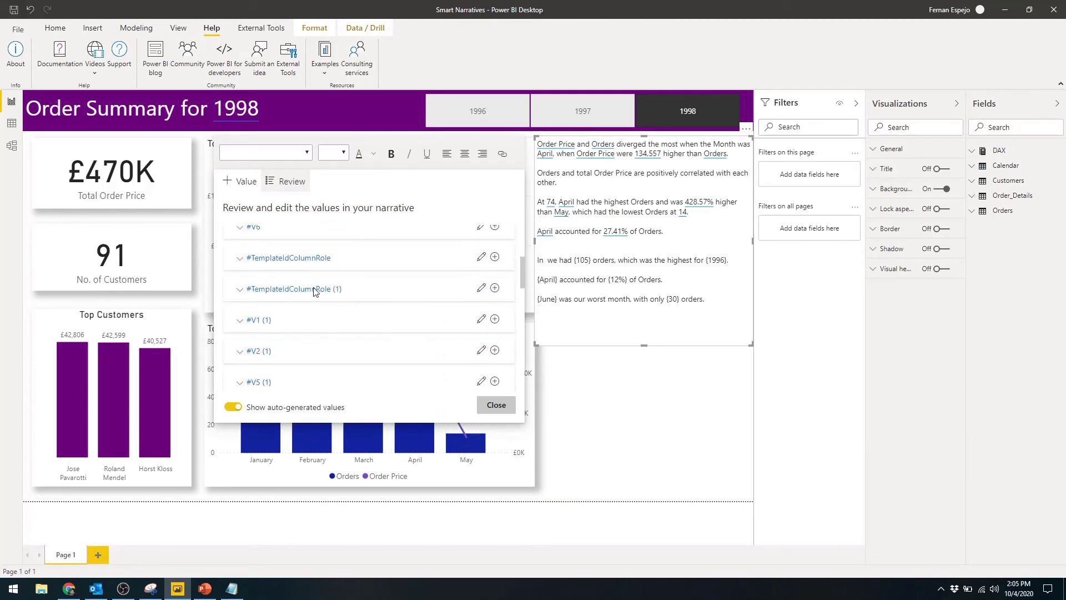
pyautogui.scroll(-5, 315, 293)
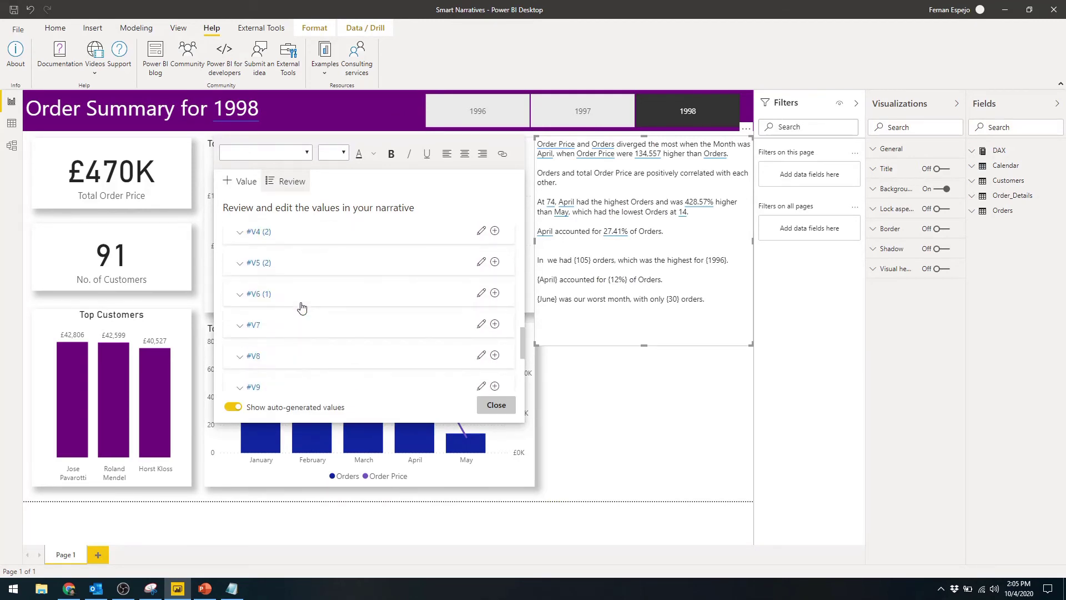
pyautogui.scroll(5, 295, 309)
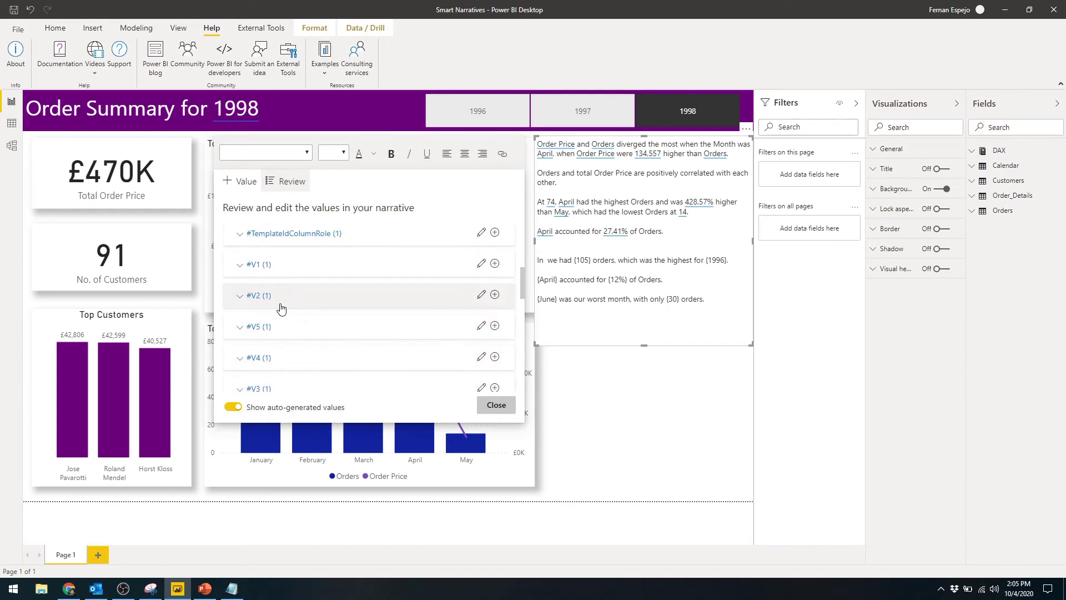
pyautogui.click(495, 295)
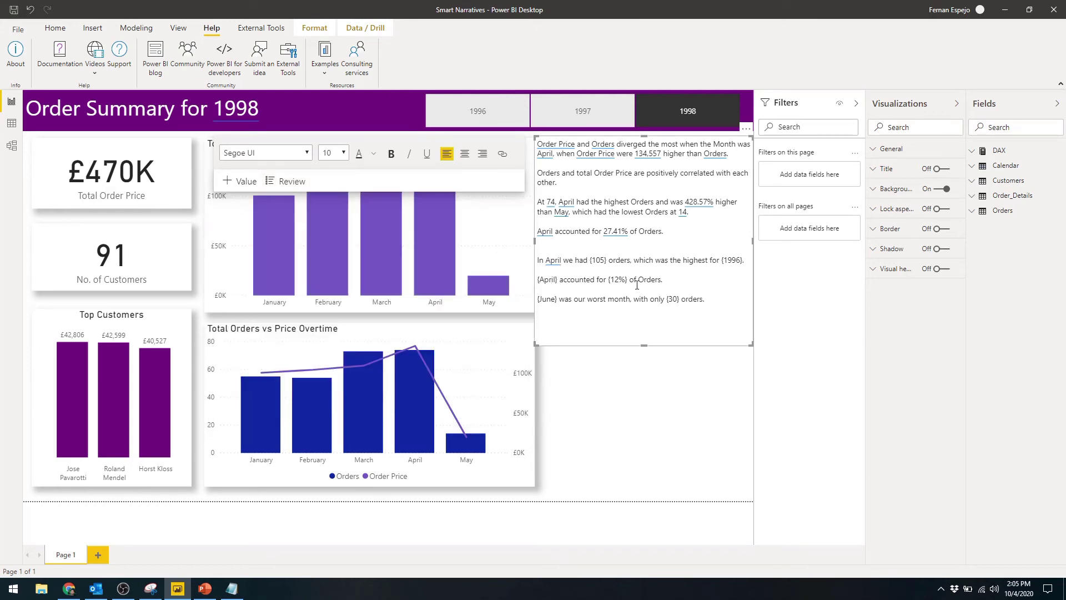
# Replace {April} in the "accounted for" sentence with the auto-generated value for the month with max Orders.
pyautogui.click(554, 262)
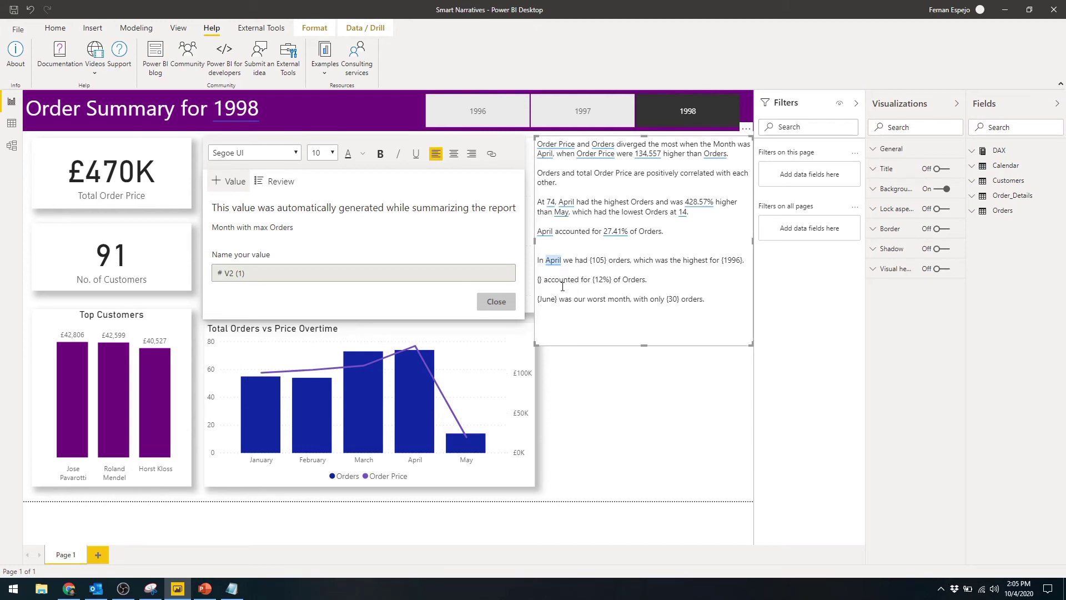
pyautogui.click(282, 183)
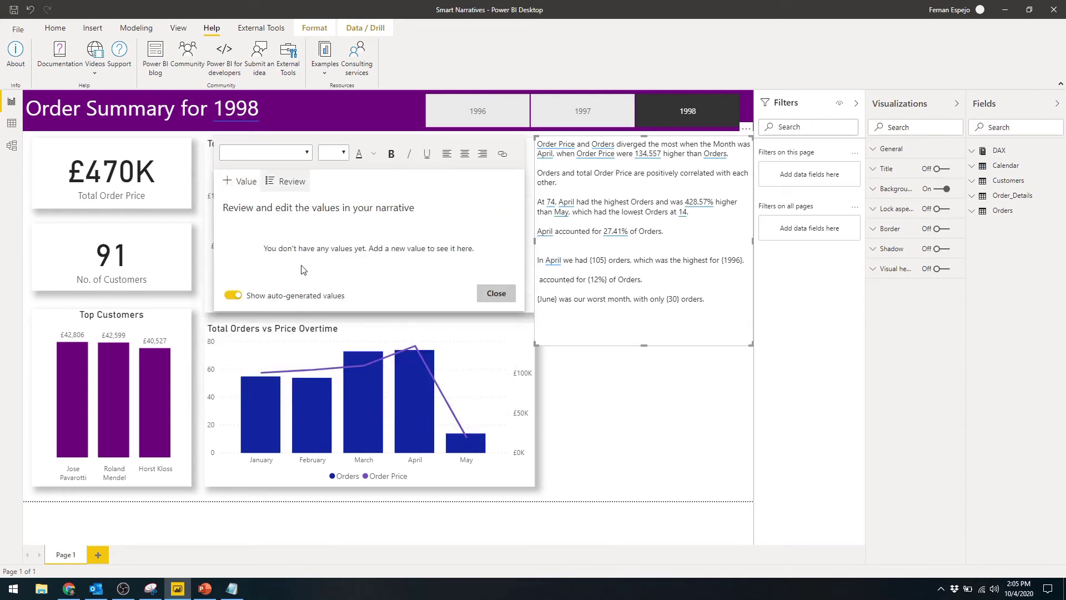
pyautogui.click(234, 296)
pyautogui.scroll(-3, 311, 292)
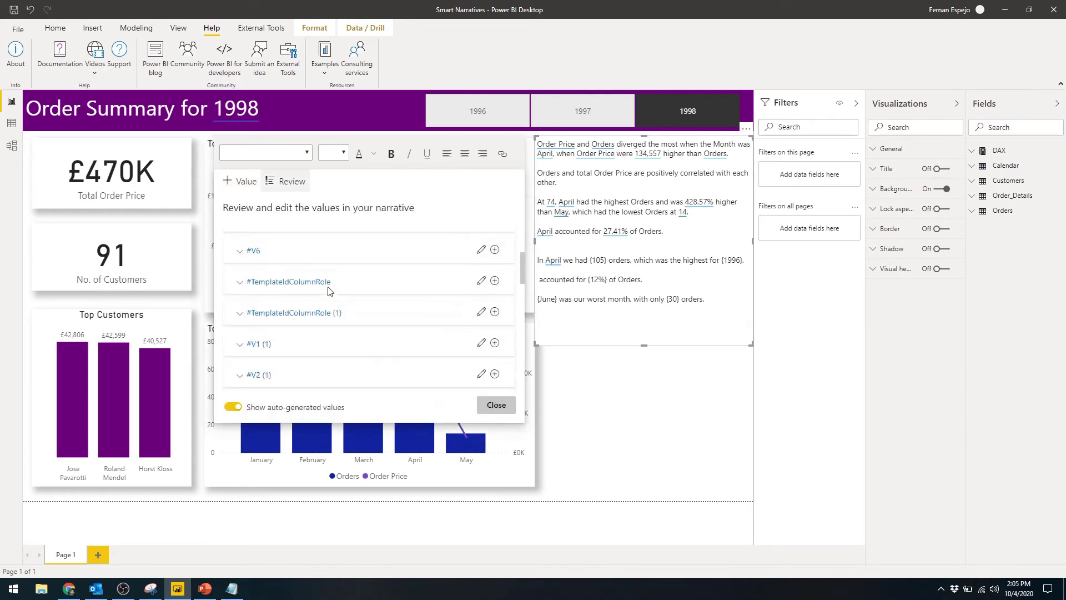
pyautogui.click(494, 296)
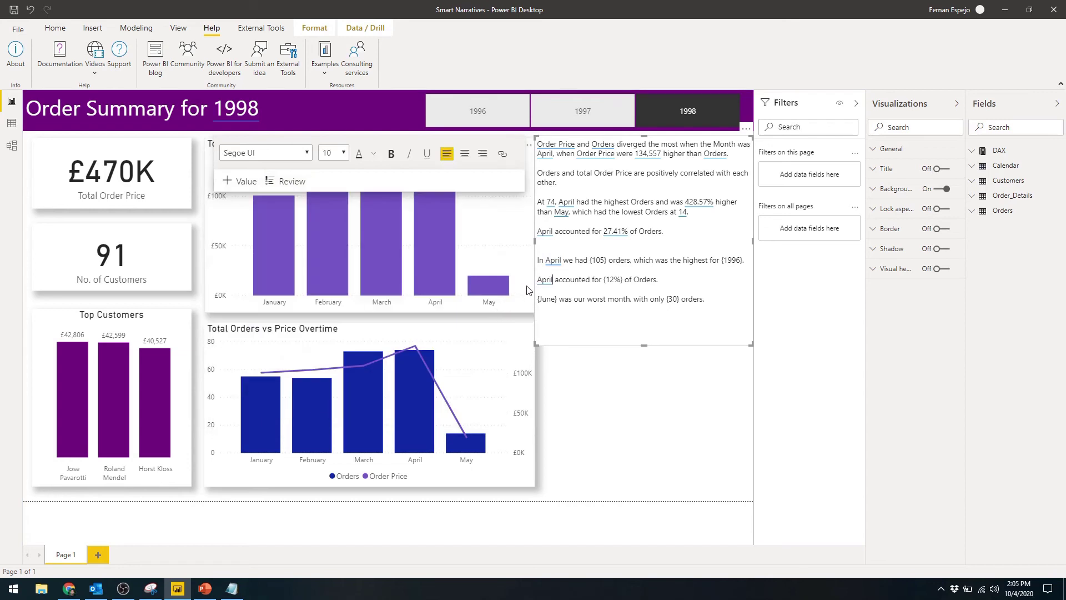
# Replace the remaining placeholders {105}, {1996}, {12%}, {June} and {30} with dynamic values, using #V4 (1) for the month with min Orders.
pyautogui.click(240, 181)
pyautogui.click(285, 181)
pyautogui.click(495, 310)
pyautogui.click(284, 181)
pyautogui.click(481, 309)
pyautogui.click(447, 382)
pyautogui.click(495, 300)
pyautogui.scroll(-3, 367, 305)
pyautogui.click(493, 316)
pyautogui.click(663, 298)
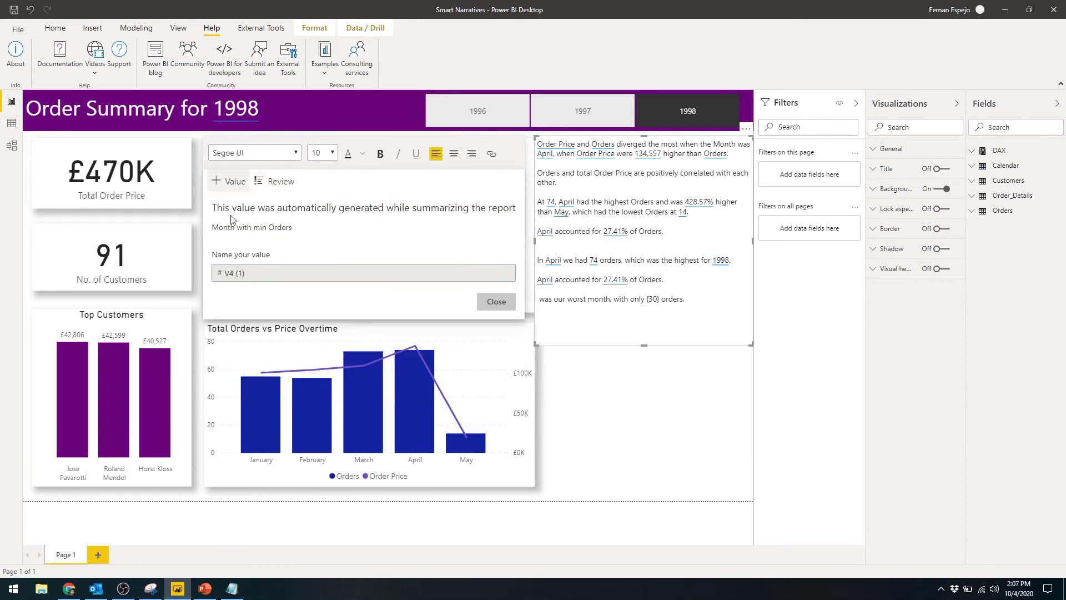
pyautogui.press('Delete')
pyautogui.click(496, 302)
# Delete the original auto-generated paragraphs above the custom commentary and move the narrative visual slightly lower.
pyautogui.click(628, 223)
pyautogui.hotkey('ctrl', 'a')
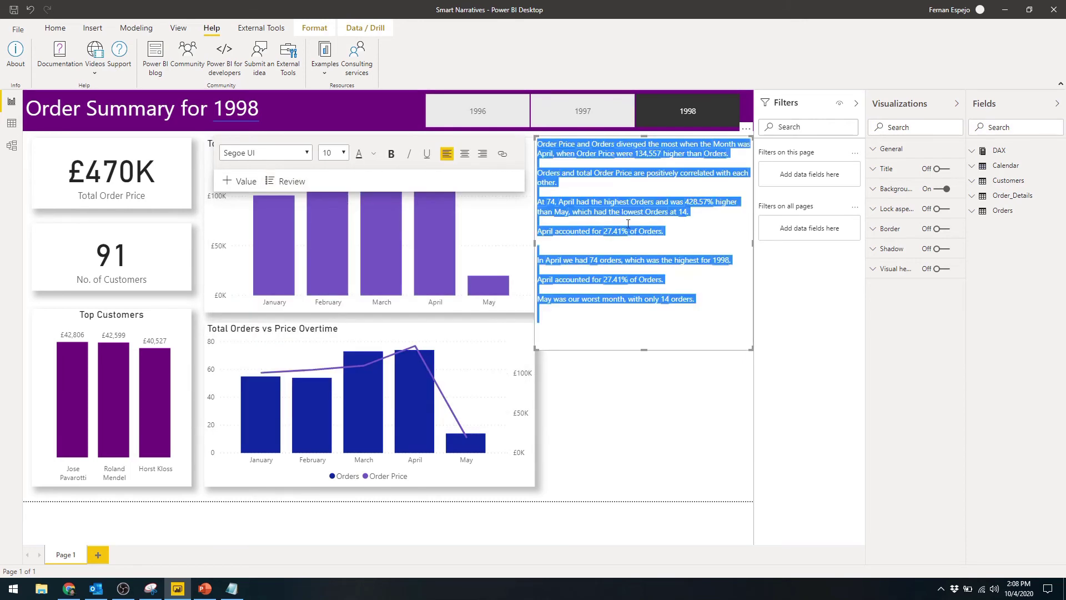
pyautogui.keyDown('shift'); pyautogui.click(625, 248); pyautogui.keyUp('shift')
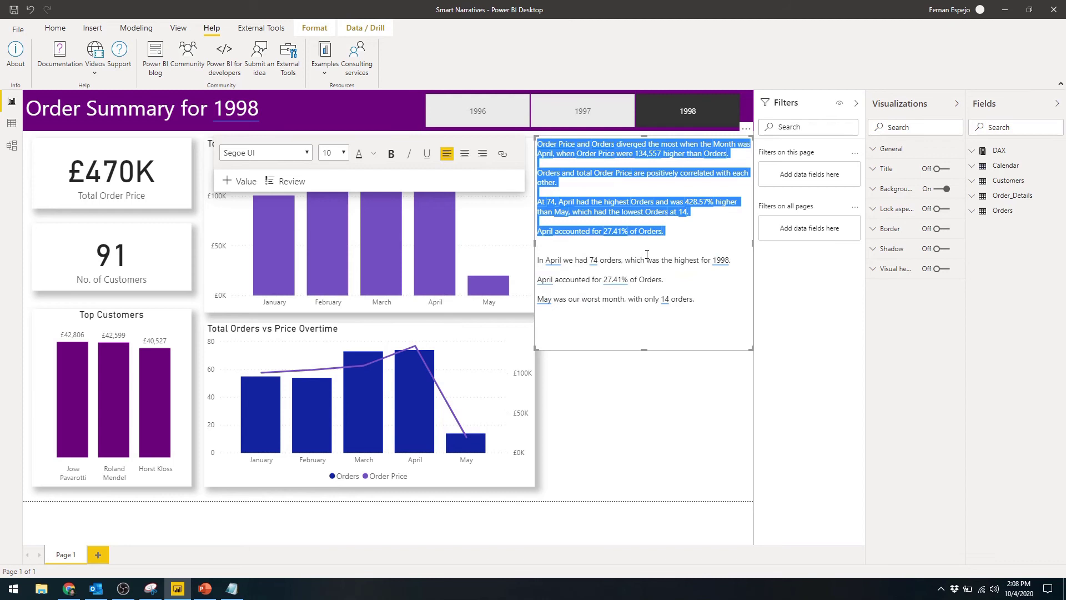
pyautogui.press('Delete')
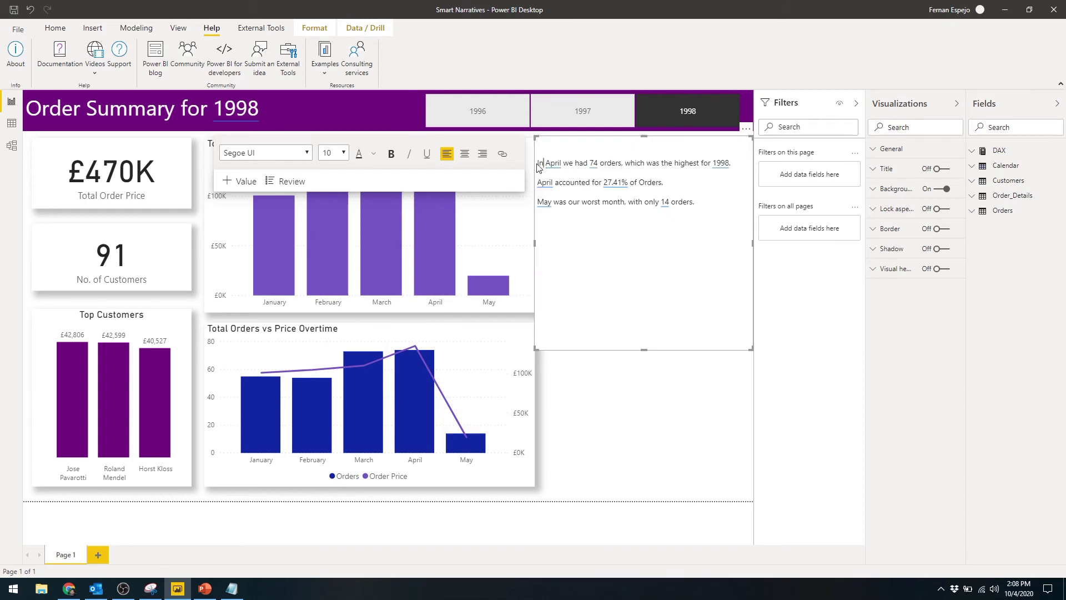
pyautogui.press('BackSpace')
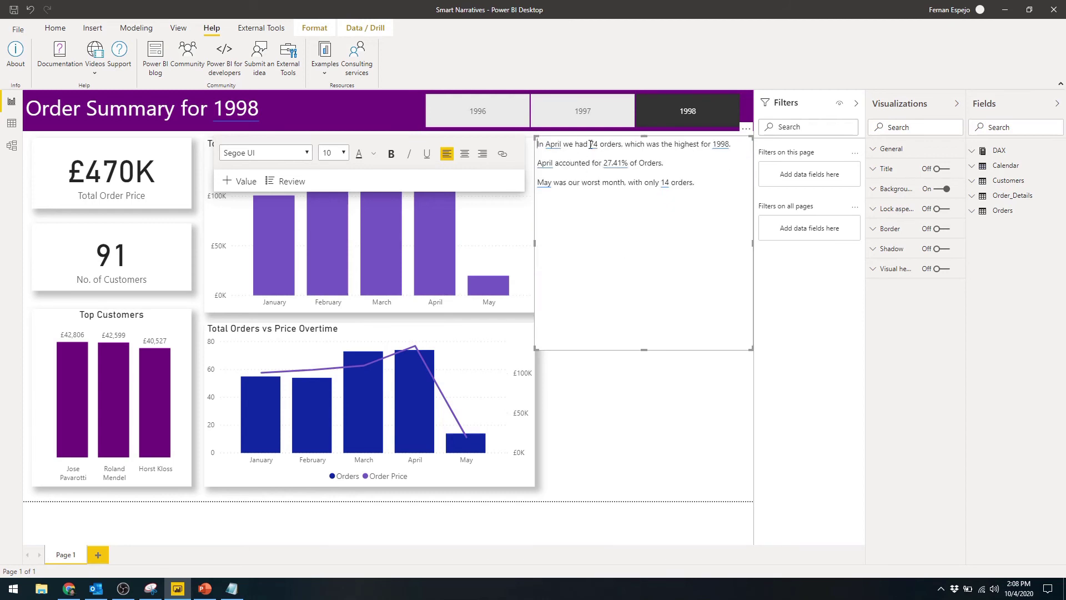
pyautogui.moveTo(646, 139); pyautogui.dragTo(649, 163)
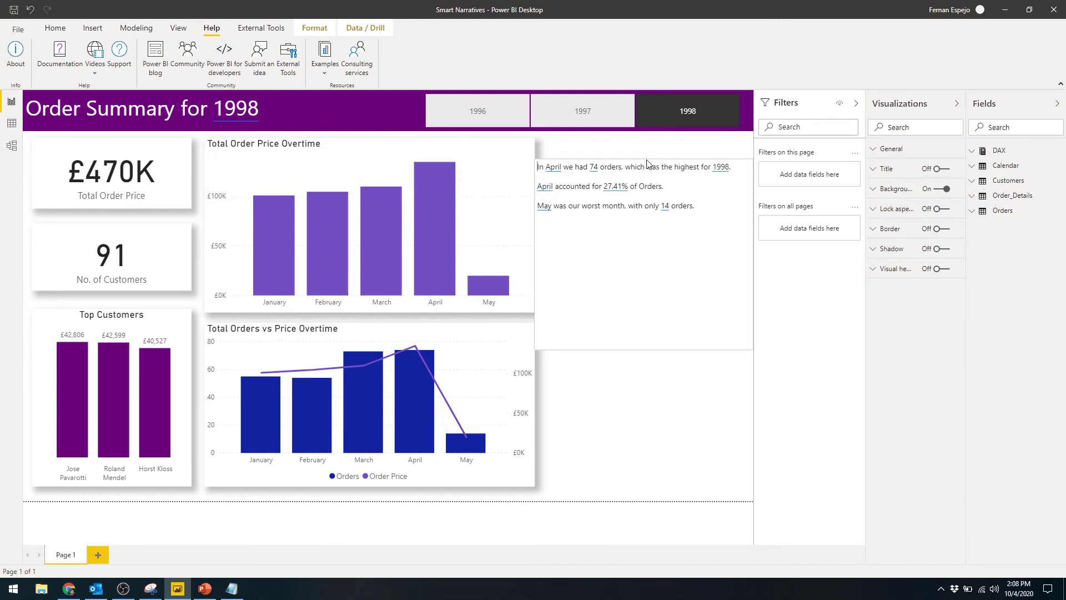
# Test the customized narrative by filtering the page to 1997 and 1996.
pyautogui.click(637, 407)
pyautogui.click(588, 117)
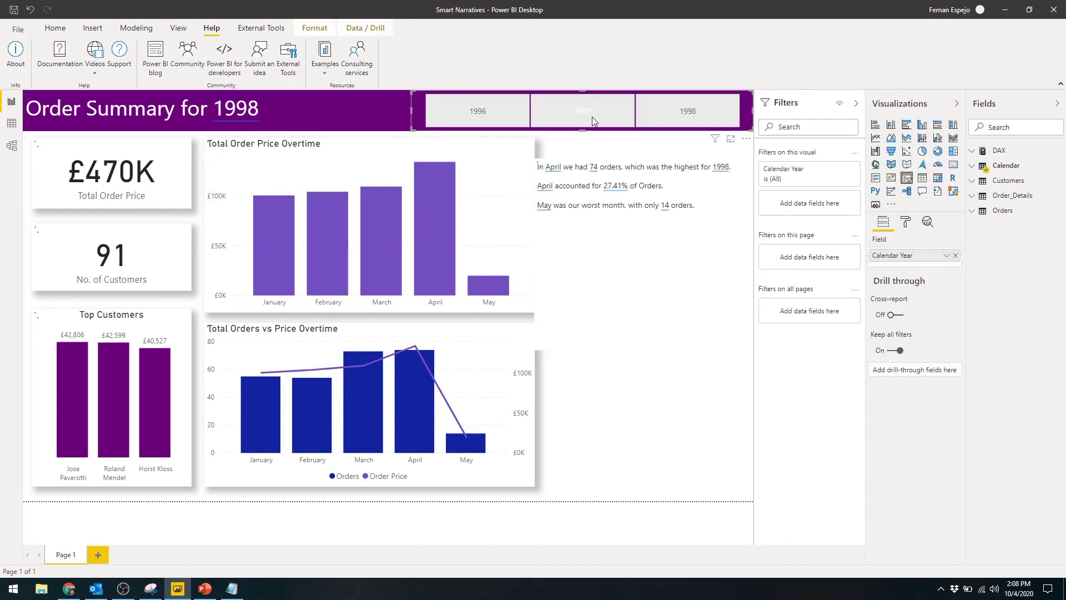
pyautogui.click(471, 116)
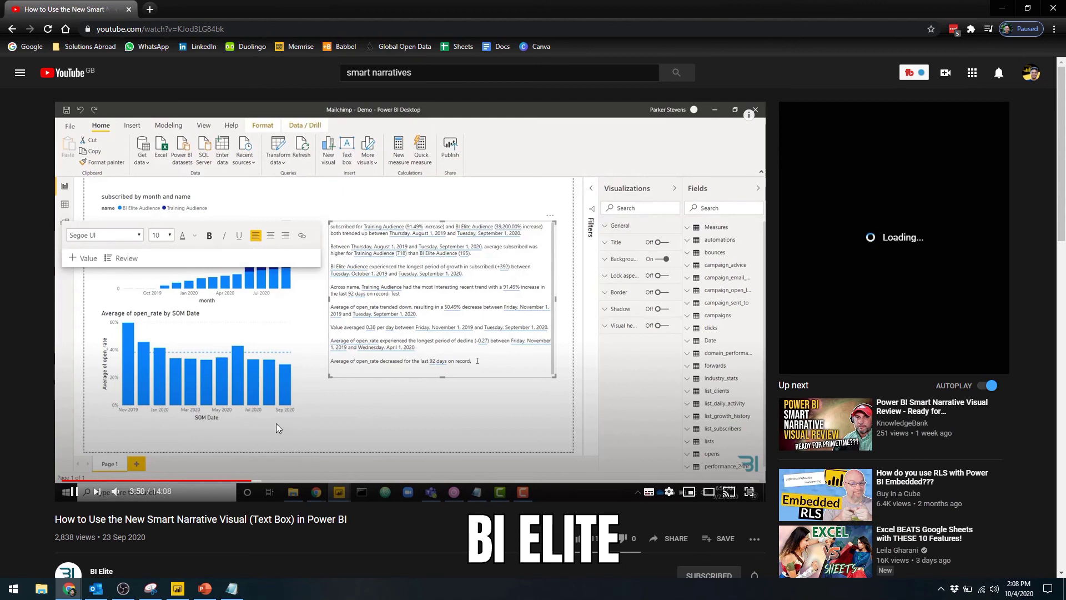
# Switch to YouTube and skim through the smart narrative videos from BI Elite and Kratos BI.
pyautogui.click(301, 480)
pyautogui.click(378, 480)
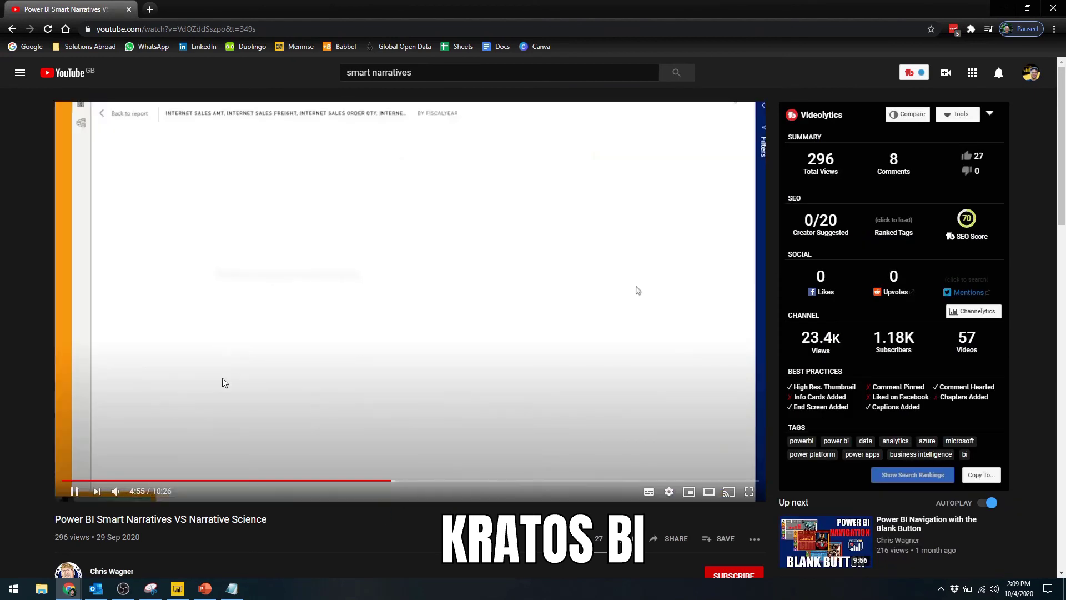
pyautogui.click(332, 481)
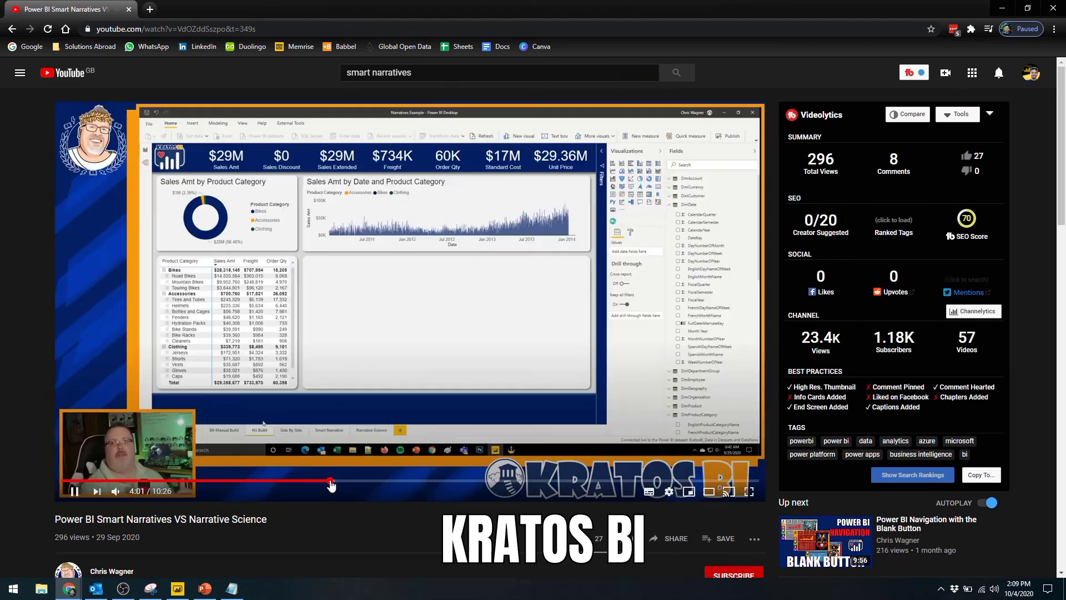